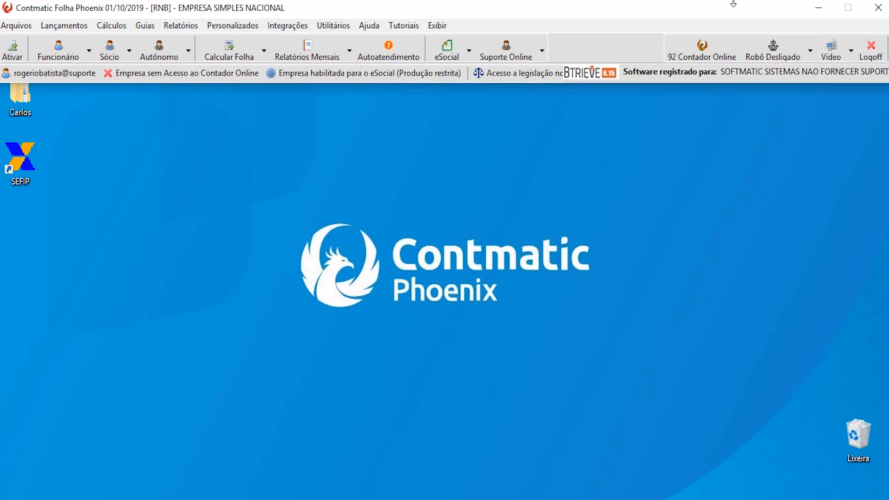
# Step: Open the SEFIP 8.x file selection and try the collection types 150, 155, 211 and 650 in turn
pyautogui.click(292, 26)
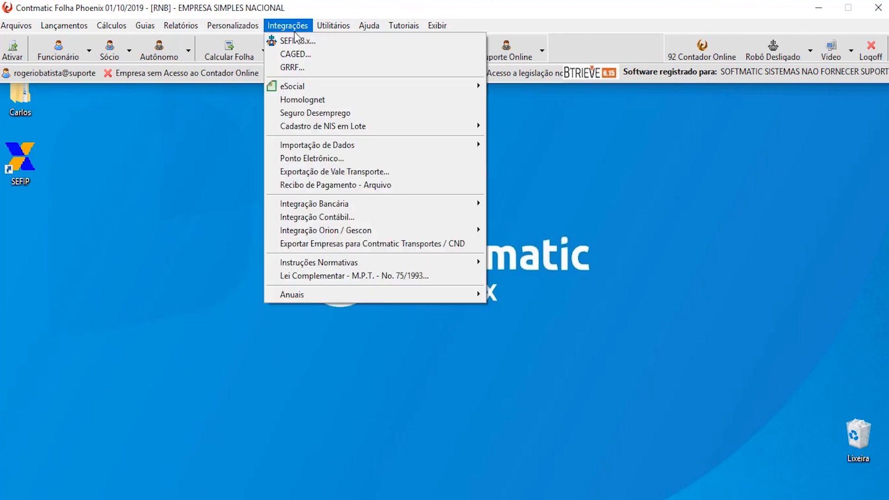
pyautogui.click(296, 42)
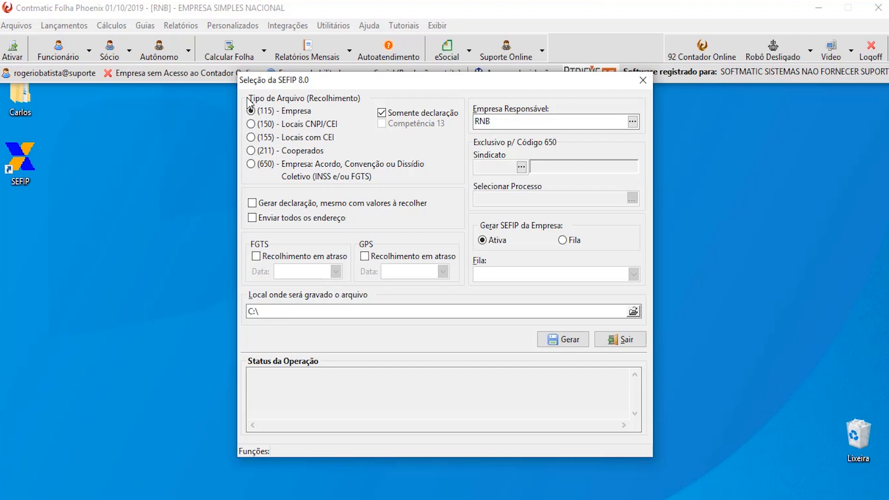
pyautogui.click(251, 124)
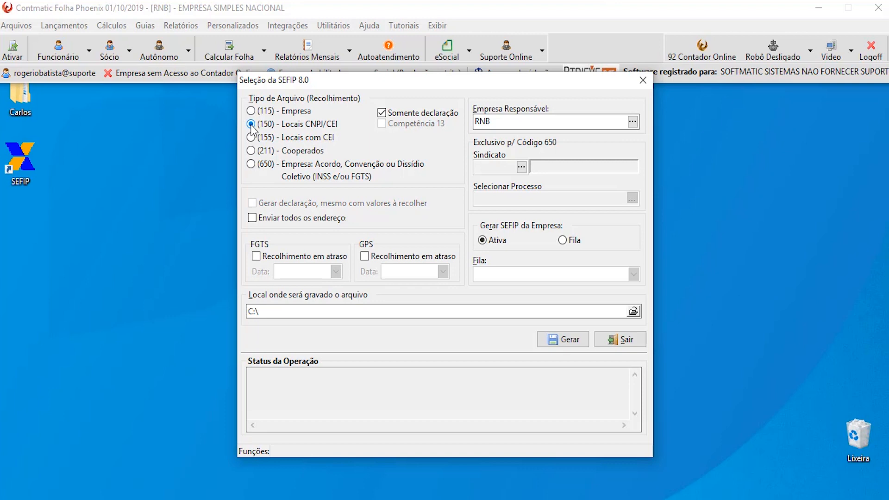
pyautogui.click(251, 140)
pyautogui.click(251, 152)
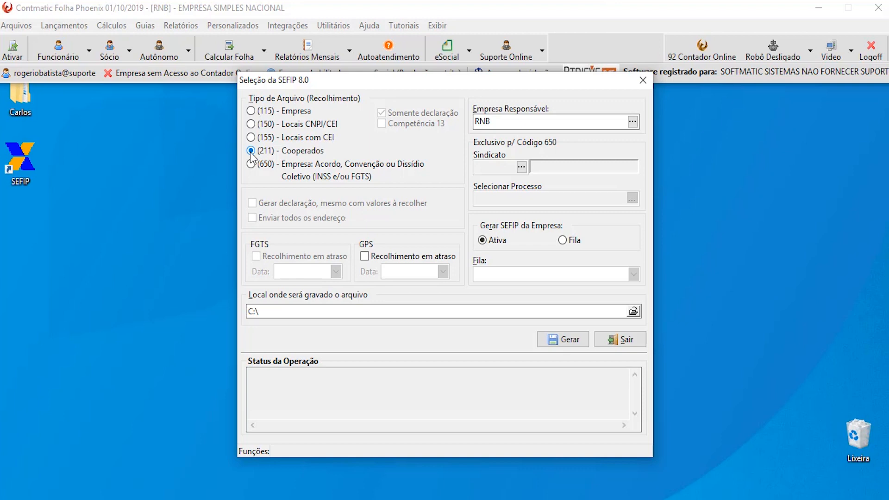
pyautogui.click(251, 164)
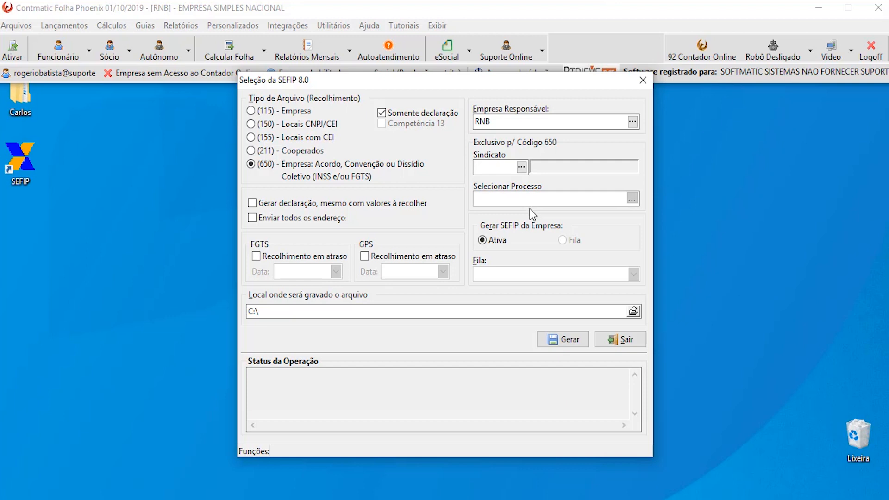
# Step: Toggle the "Somente declaração" and "Gerar declaração, mesmo com valores à recolher" options, and close the SEFIP selection
pyautogui.click(386, 118)
pyautogui.click(386, 117)
pyautogui.click(254, 205)
pyautogui.click(643, 80)
# Step: Activate the RNB company for the date 01/12/2019
pyautogui.click(16, 25)
pyautogui.click(14, 37)
pyautogui.write('01/12/02019')
pyautogui.click(484, 127)
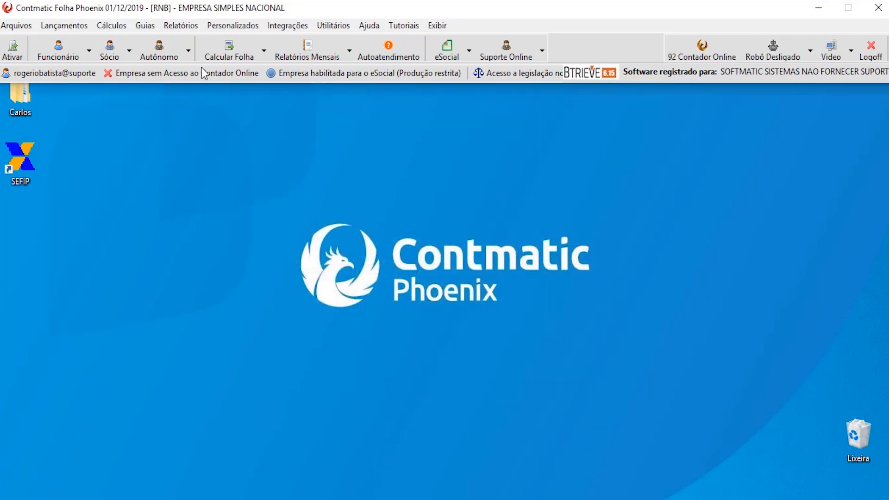
# Step: Examine the SEFIP selection for December 2019, including the "Competência 13" option and the responsible company, and close it
pyautogui.click(290, 26)
pyautogui.click(315, 37)
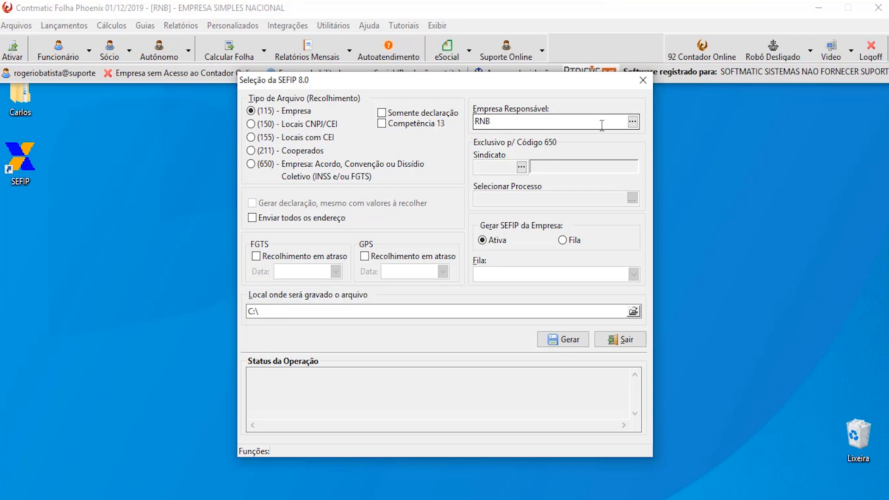
pyautogui.click(643, 80)
# Step: Review the responsible parties in the RNB company's registration, save the record and close it
pyautogui.click(15, 25)
pyautogui.moveTo(32, 59)
pyautogui.click(213, 59)
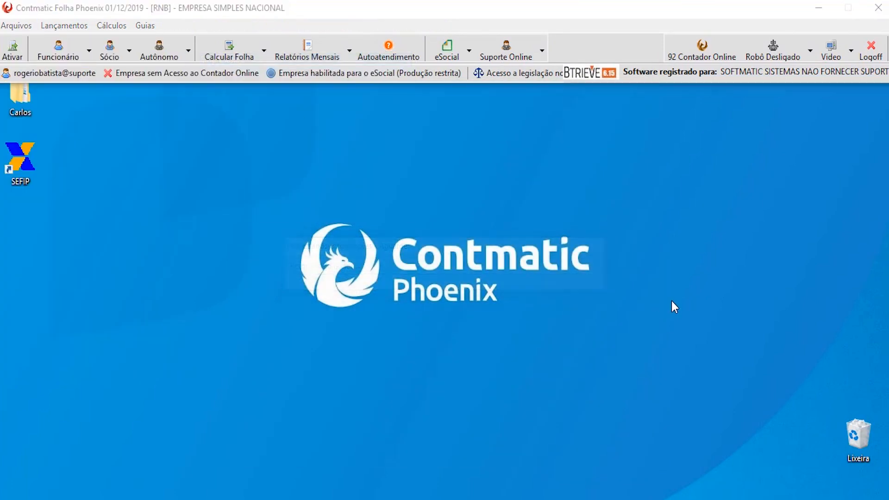
pyautogui.click(255, 199)
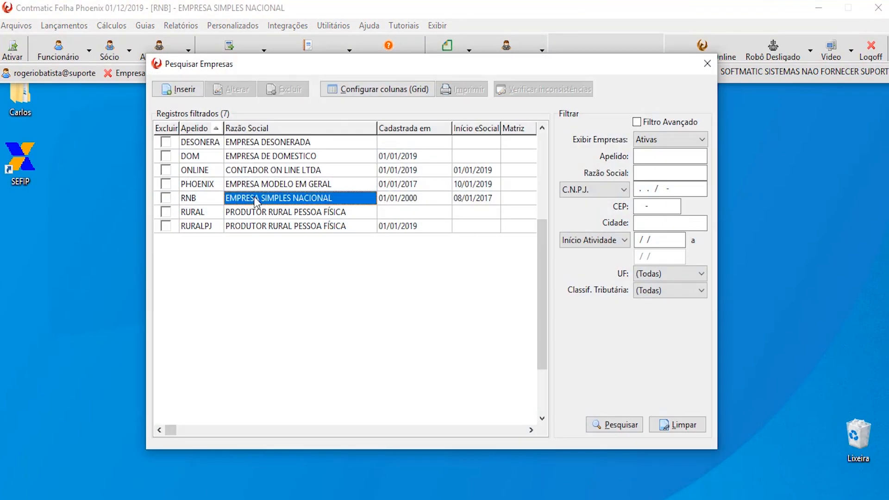
pyautogui.doubleClick(256, 202)
pyautogui.click(302, 122)
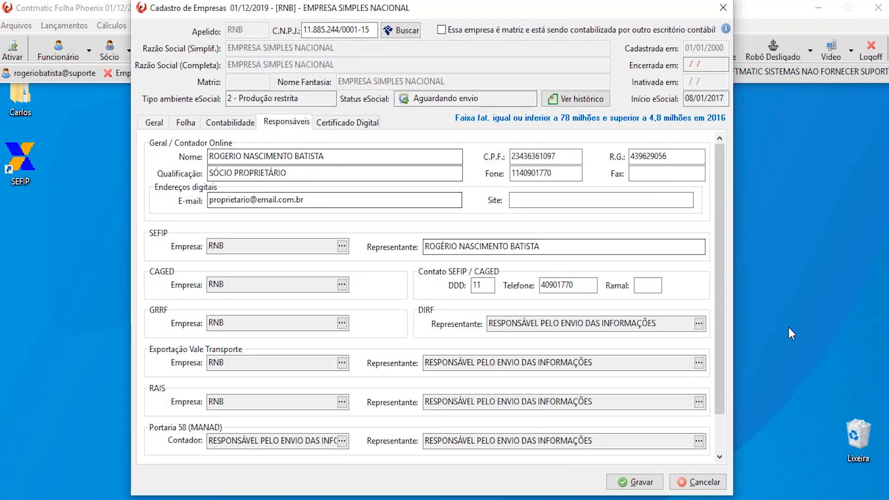
pyautogui.moveTo(721, 321); pyautogui.dragTo(721, 366)
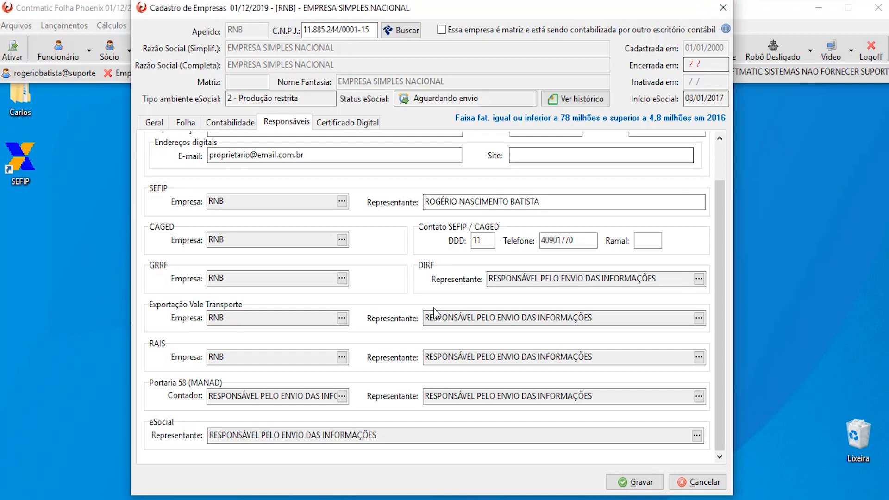
pyautogui.click(636, 477)
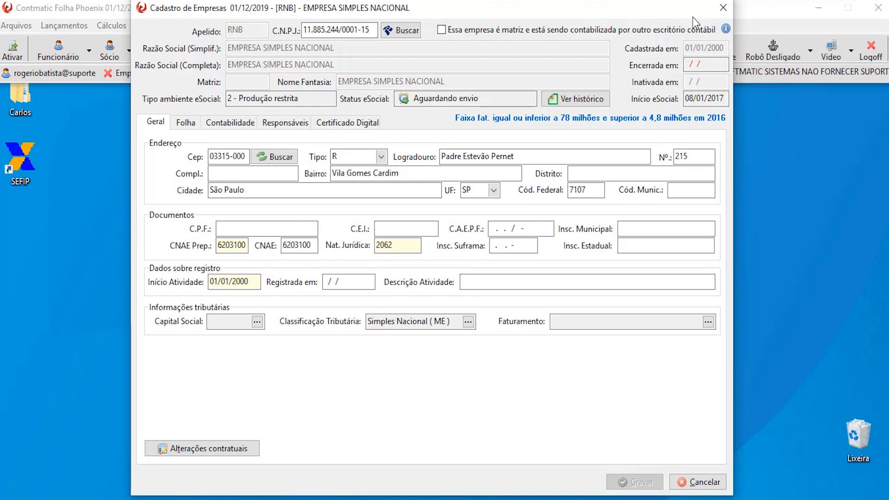
pyautogui.click(723, 7)
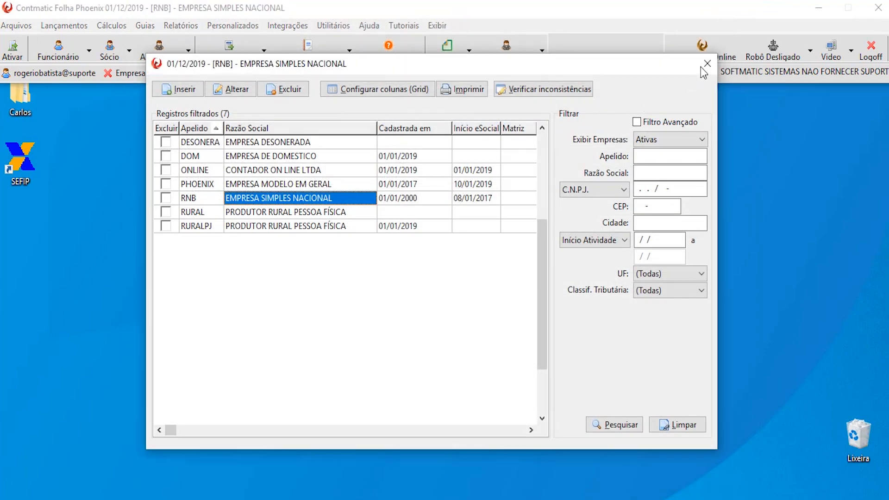
# Step: Activate the RNB company for the date 01/10/2019
pyautogui.click(16, 26)
pyautogui.click(27, 38)
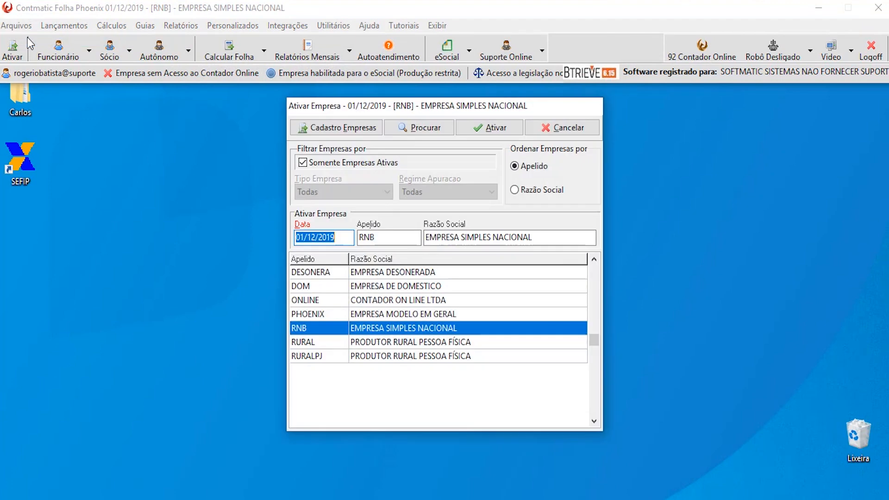
pyautogui.write('01/10/2019')
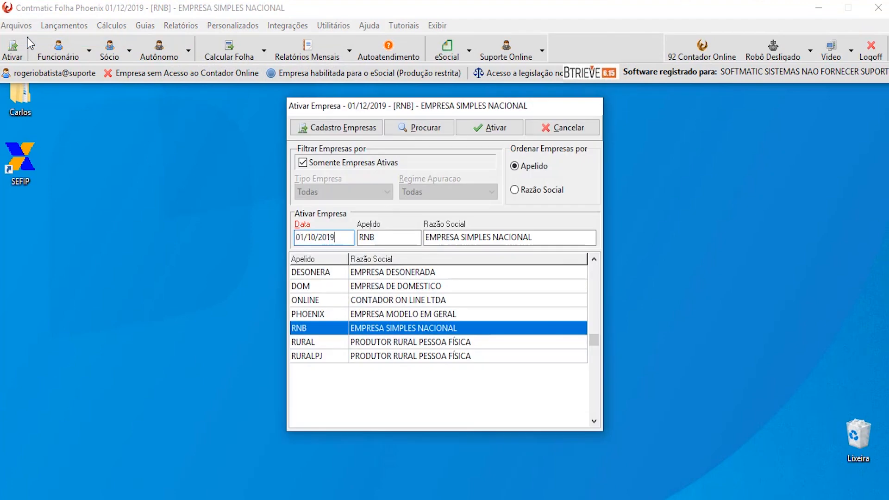
pyautogui.click(504, 127)
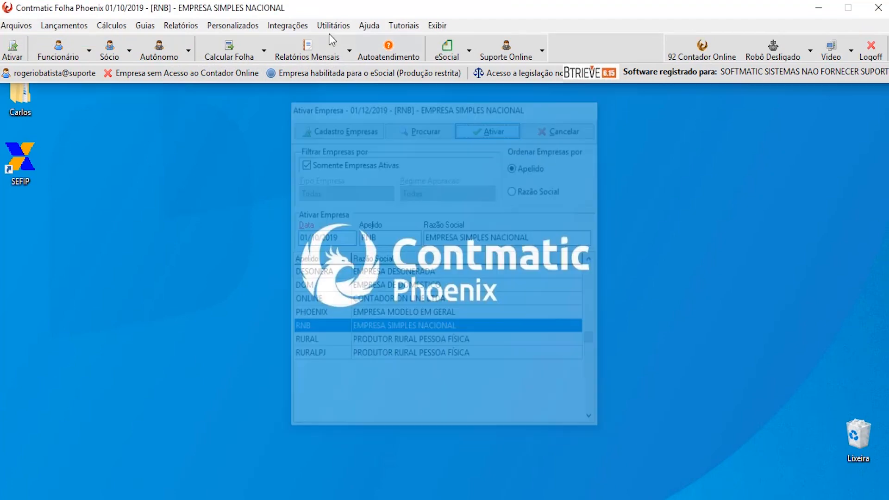
# Step: Open the SEFIP selection, mark late payment for both FGTS and GPS, and clear both options again
pyautogui.click(288, 26)
pyautogui.click(299, 38)
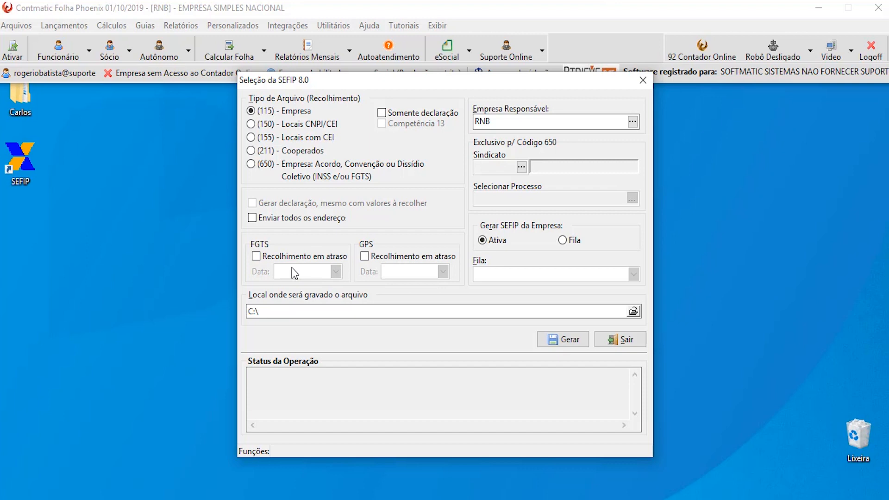
pyautogui.click(256, 257)
pyautogui.click(365, 256)
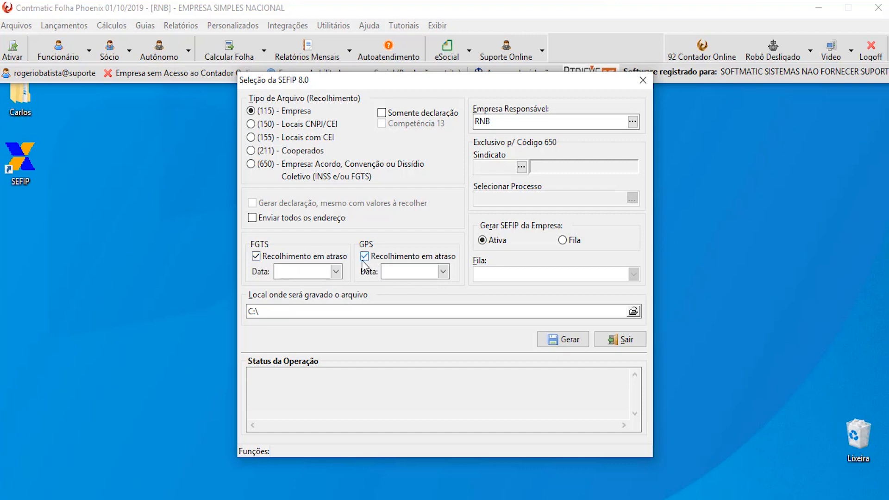
pyautogui.click(256, 257)
pyautogui.click(364, 257)
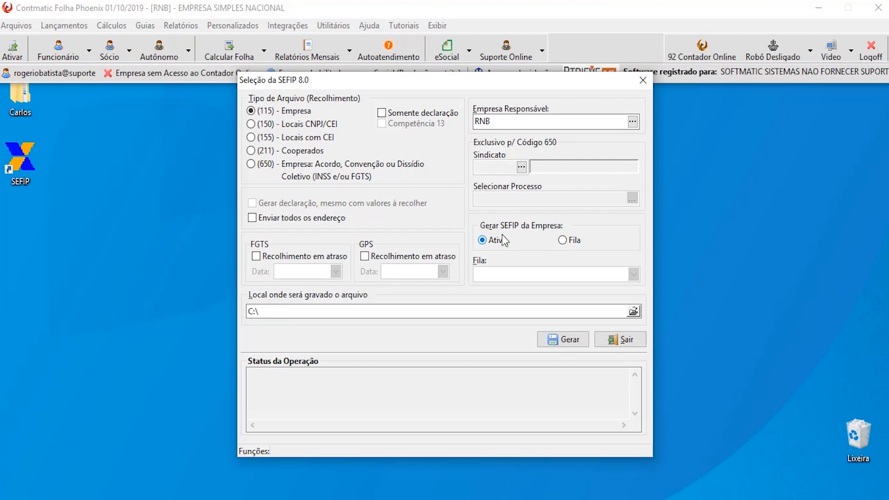
# Step: Switch the SEFIP generation between "Fila" and "Ativa", ending with the active company selected
pyautogui.click(566, 242)
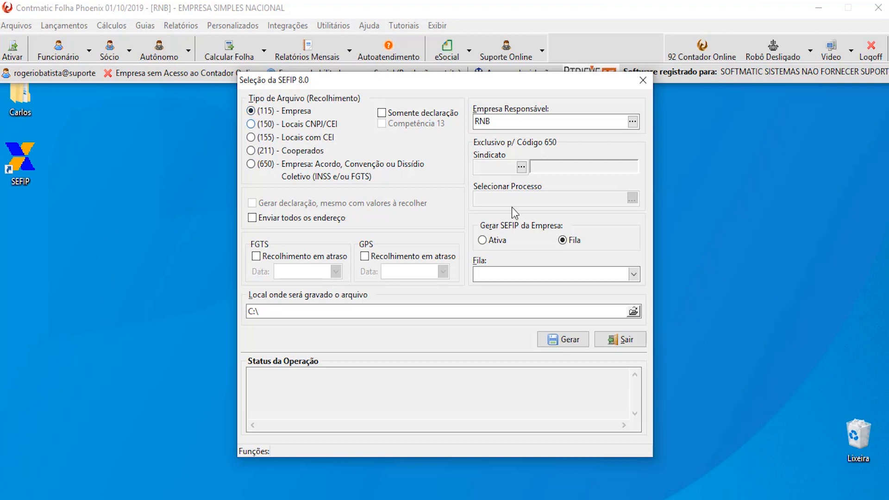
pyautogui.click(483, 242)
pyautogui.click(563, 241)
pyautogui.click(482, 240)
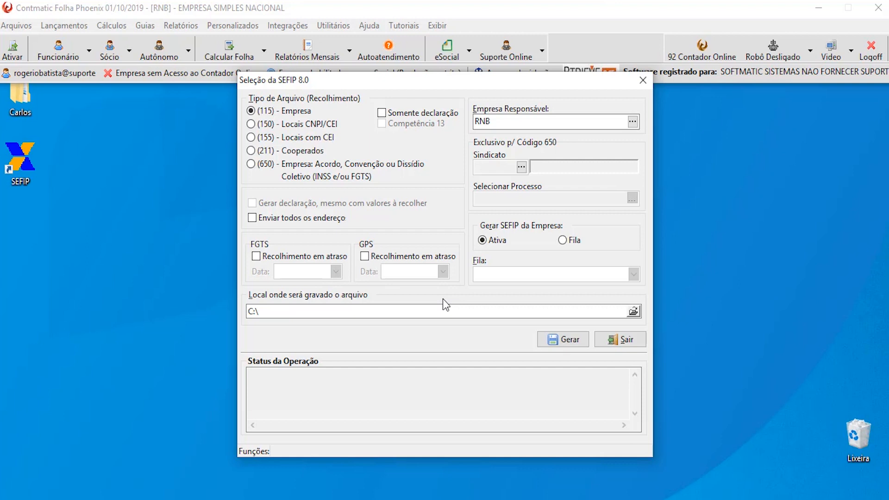
# Step: Examine the folder choices for saving the SEFIP file, keep the location as it is, and close the SEFIP selection
pyautogui.click(633, 311)
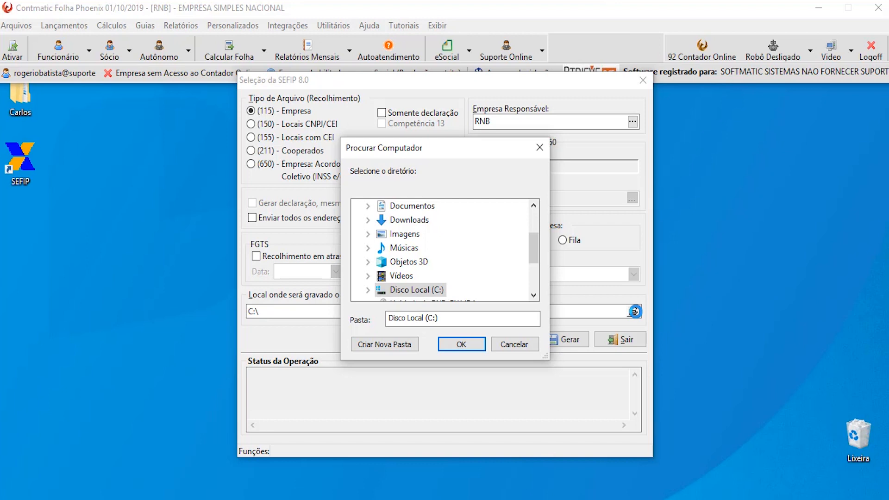
pyautogui.click(545, 152)
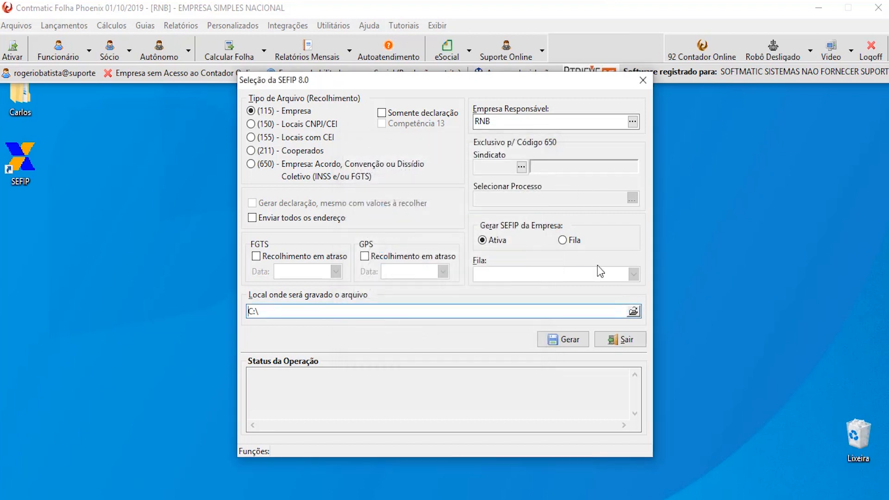
pyautogui.click(634, 311)
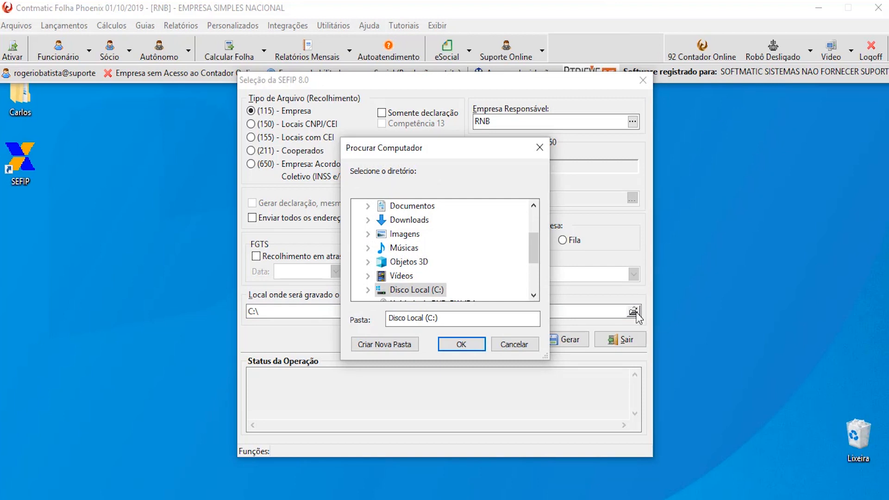
pyautogui.click(540, 148)
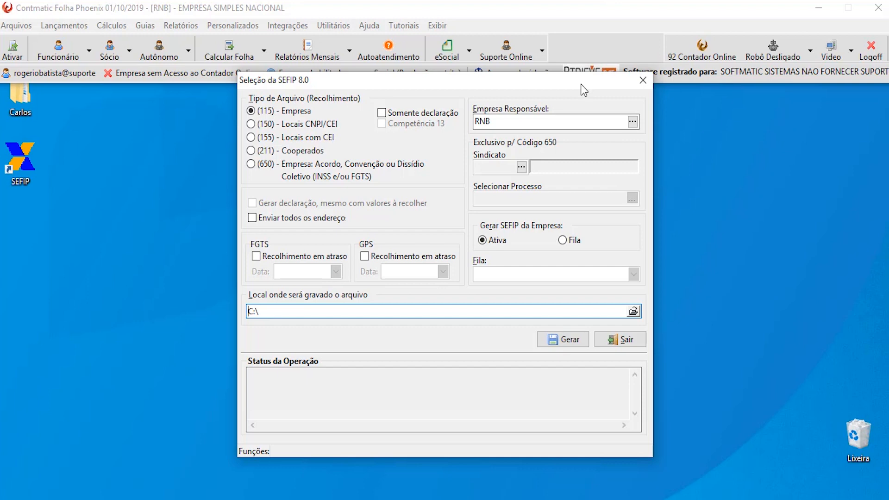
pyautogui.click(642, 82)
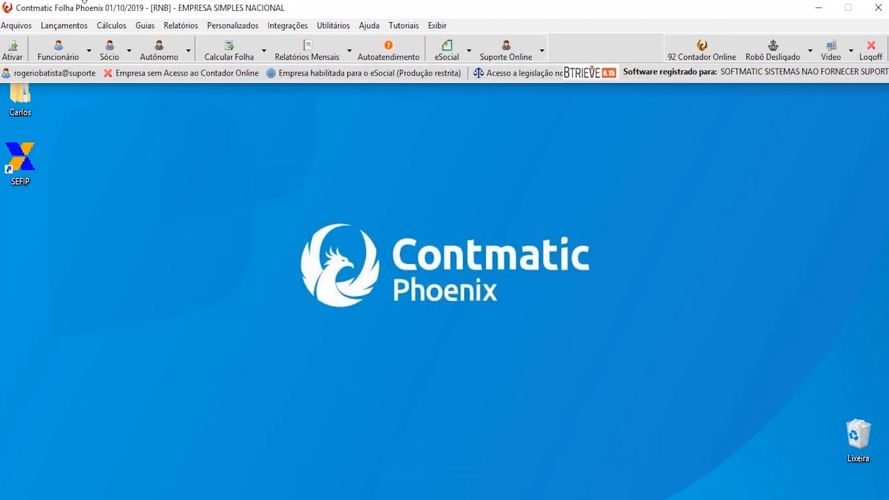
# Step: View the list of employee terminations made in October 2019 and close it
pyautogui.click(127, 28)
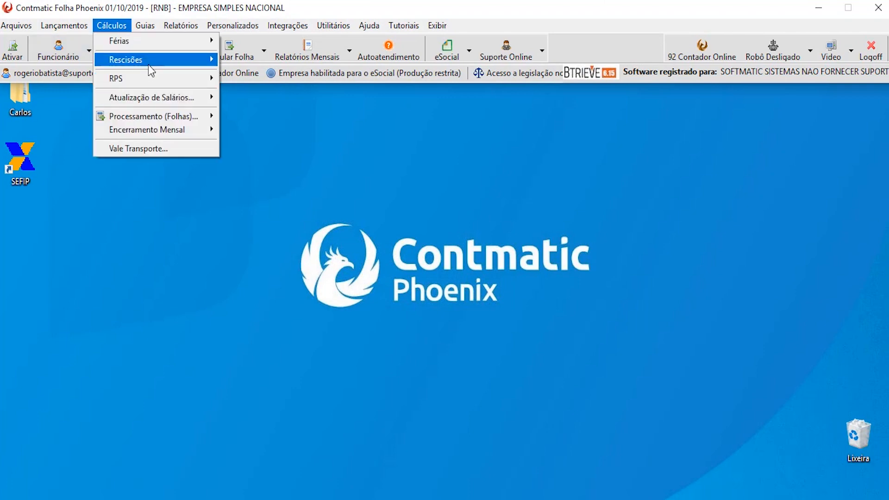
pyautogui.moveTo(148, 62)
pyautogui.moveTo(246, 73)
pyautogui.click(408, 73)
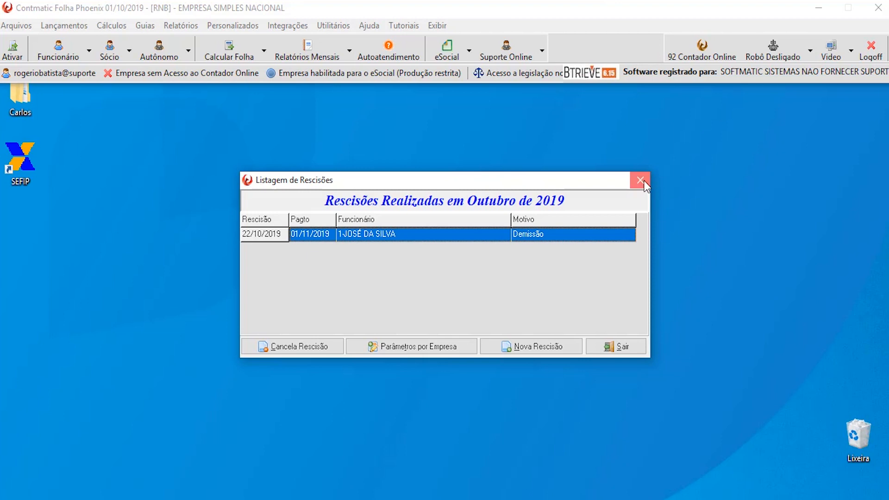
pyautogui.click(641, 180)
# Step: Open the payroll settings (Folha) in the RNB company's registration
pyautogui.click(16, 26)
pyautogui.moveTo(28, 60)
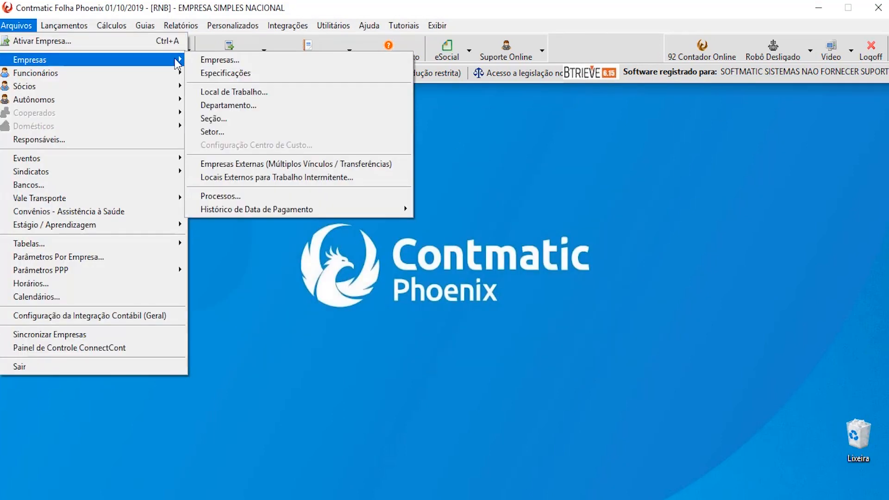
pyautogui.click(237, 58)
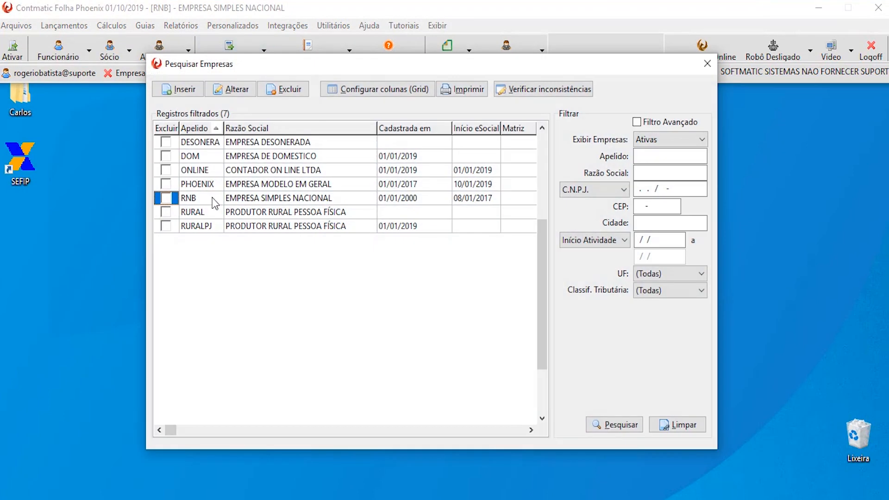
pyautogui.click(211, 198)
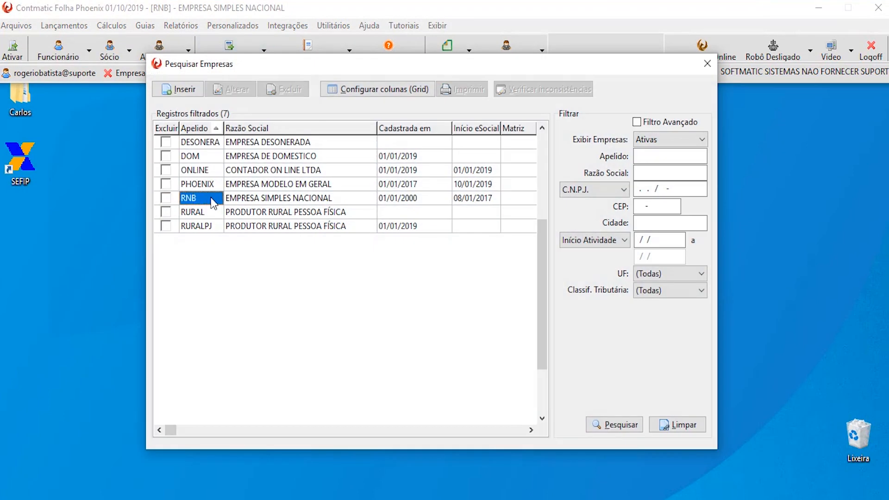
pyautogui.doubleClick(212, 199)
pyautogui.click(187, 121)
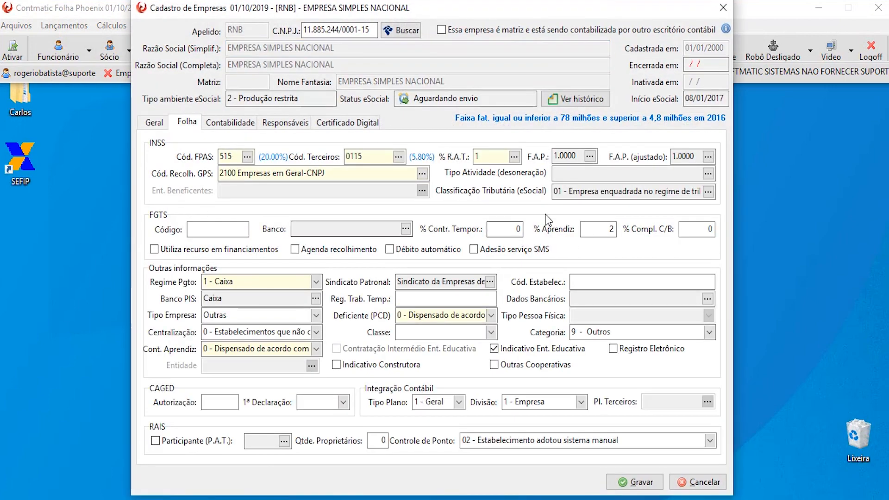
# Step: Set the FAP for the 01/2019 period to 2.0000 in the company's FAP history and save it
pyautogui.click(590, 157)
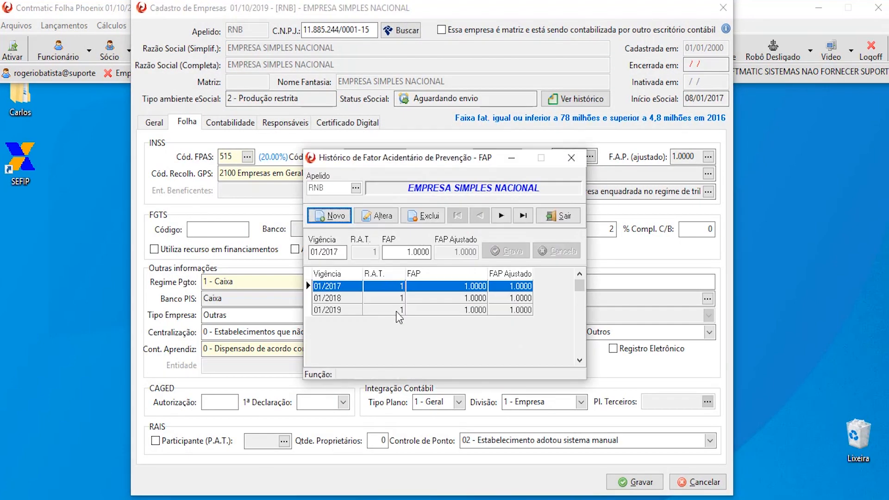
pyautogui.click(452, 312)
pyautogui.click(380, 216)
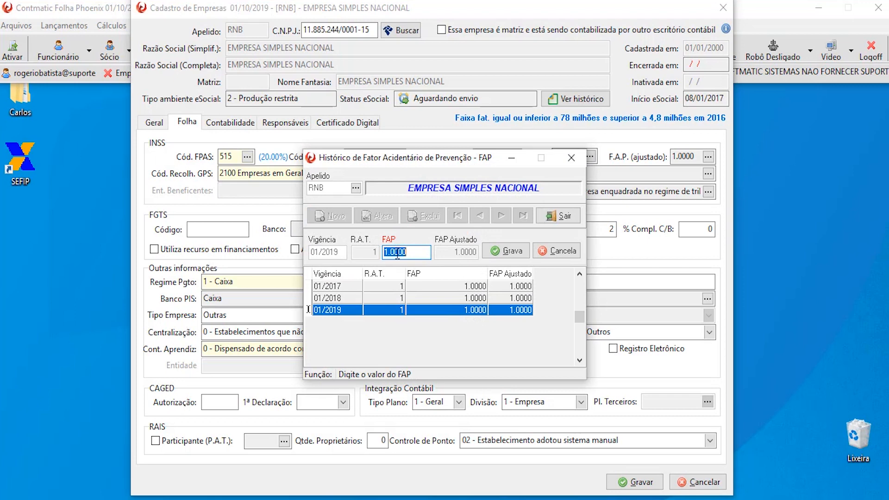
pyautogui.write('2')
pyautogui.click(501, 255)
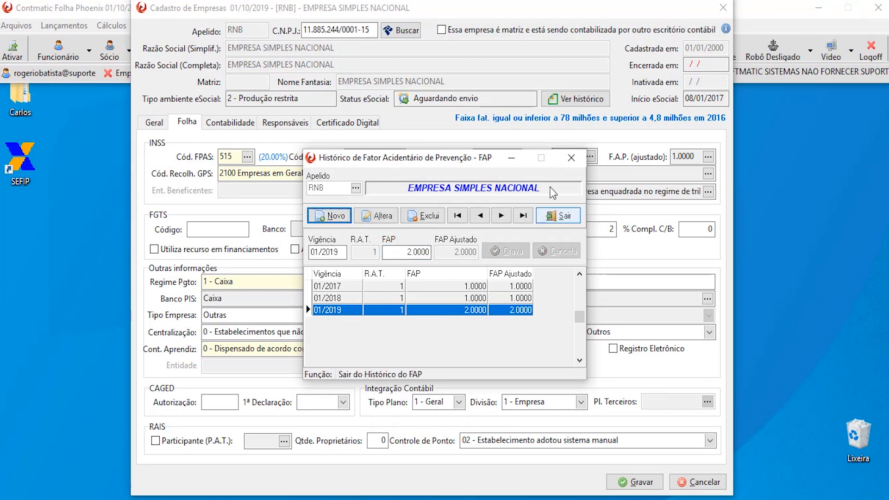
# Step: Close the FAP history, save the RNB company registration, and leave the company records
pyautogui.click(572, 157)
pyautogui.click(648, 485)
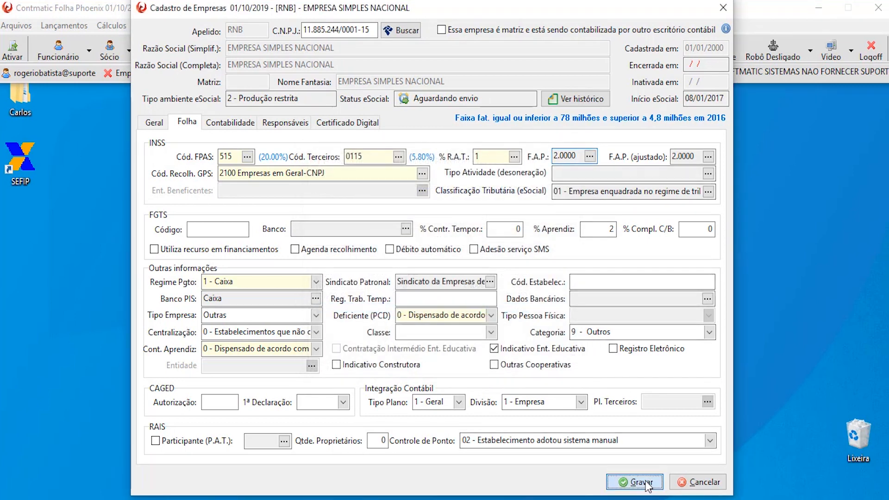
pyautogui.press('Escape')
pyautogui.click(707, 60)
# Step: Process the monthly payroll payment (Pagamento) for the active company, keeping the existing payment dates, and close the calculation
pyautogui.click(111, 25)
pyautogui.moveTo(140, 116)
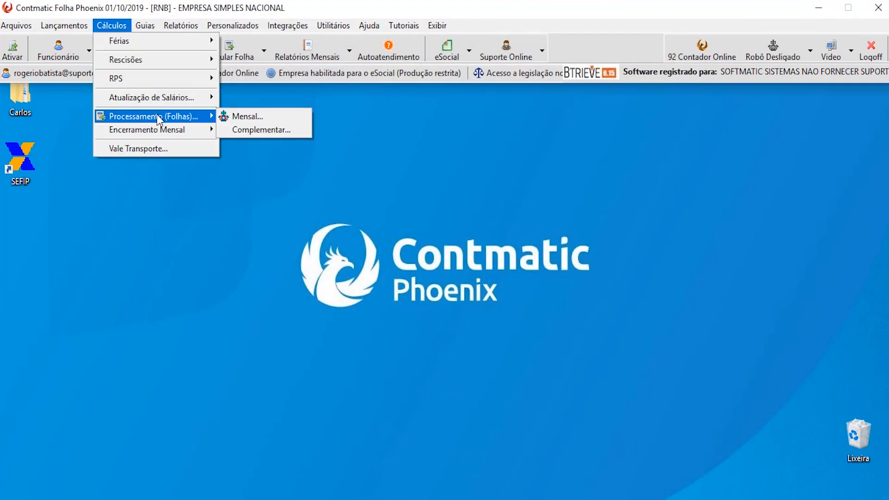
pyautogui.click(229, 116)
pyautogui.click(264, 330)
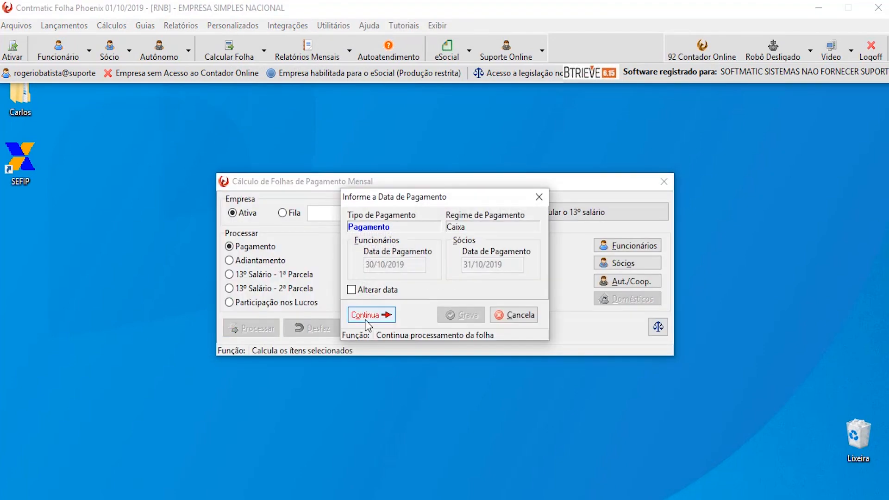
pyautogui.click(366, 317)
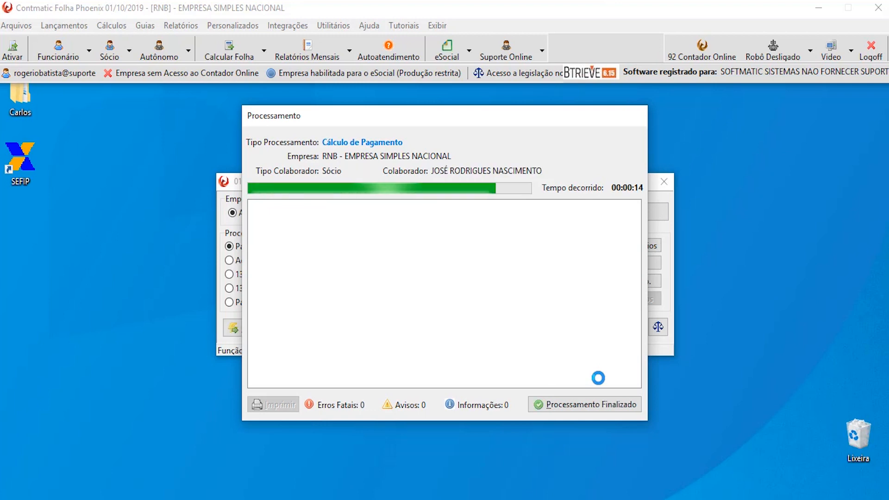
pyautogui.click(605, 404)
pyautogui.click(664, 181)
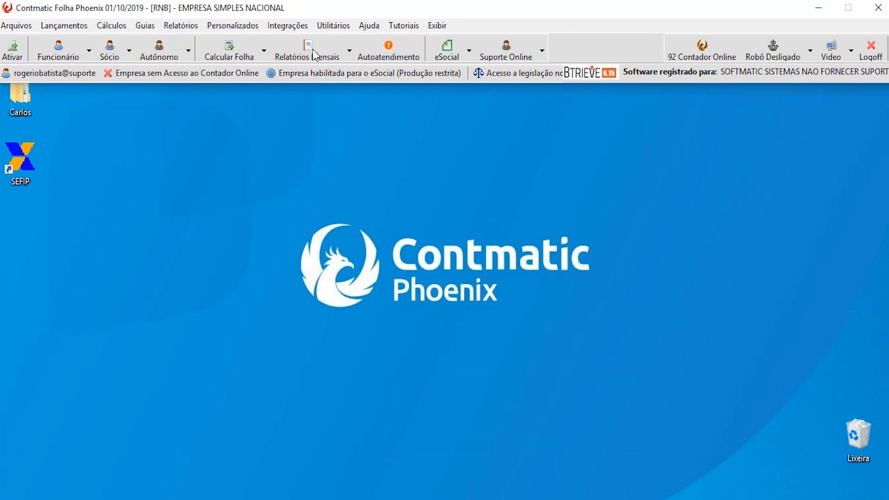
# Step: Generate the monthly payroll report for all employees showing only the summary (Resumo), and examine its INSS, FGTS and GPS totals
pyautogui.click(178, 26)
pyautogui.moveTo(185, 41)
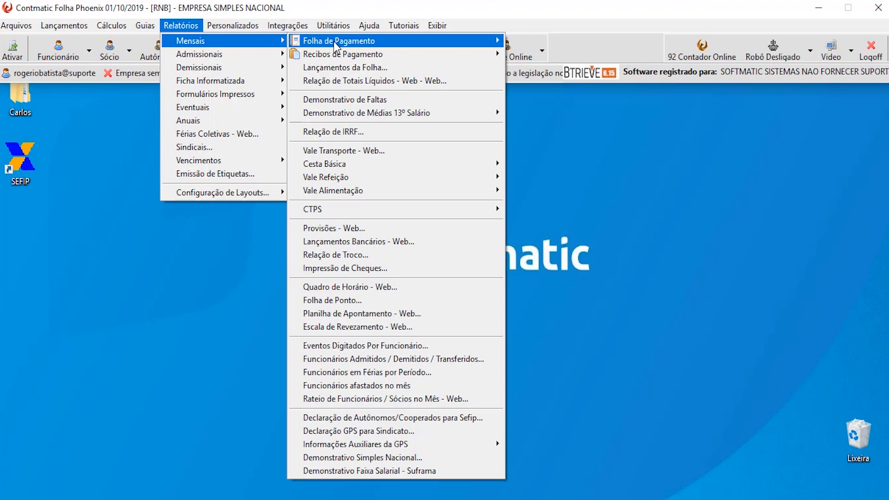
pyautogui.moveTo(337, 41)
pyautogui.click(552, 43)
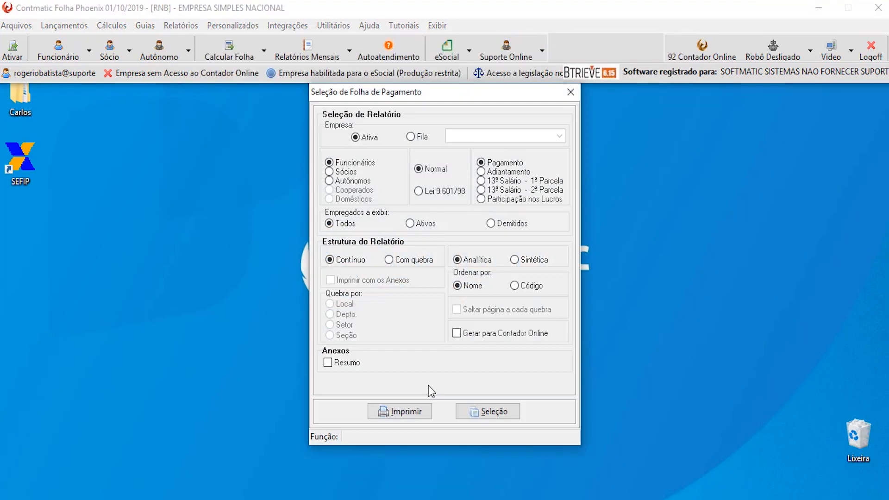
pyautogui.click(346, 365)
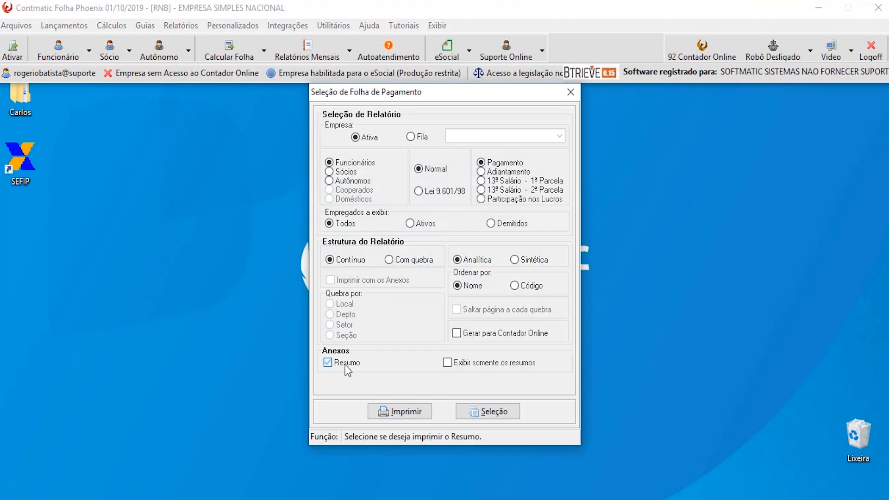
pyautogui.click(415, 412)
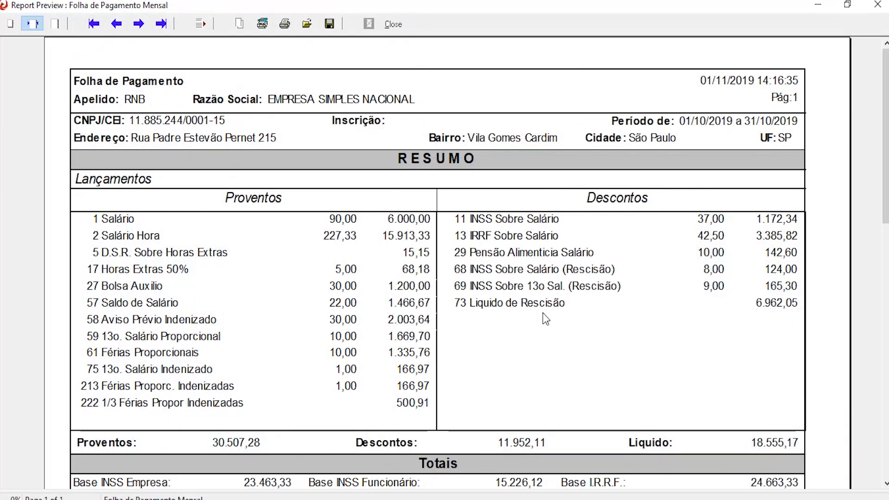
pyautogui.scroll(-5, 589, 313)
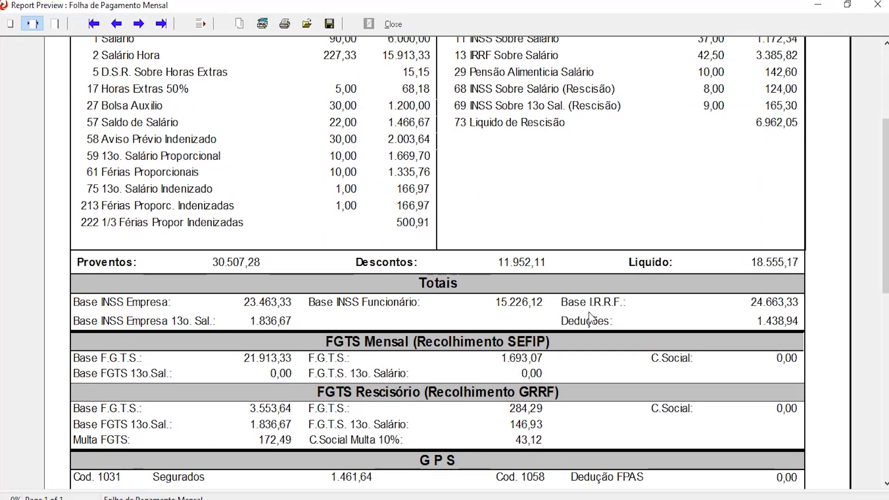
pyautogui.scroll(-2, 589, 313)
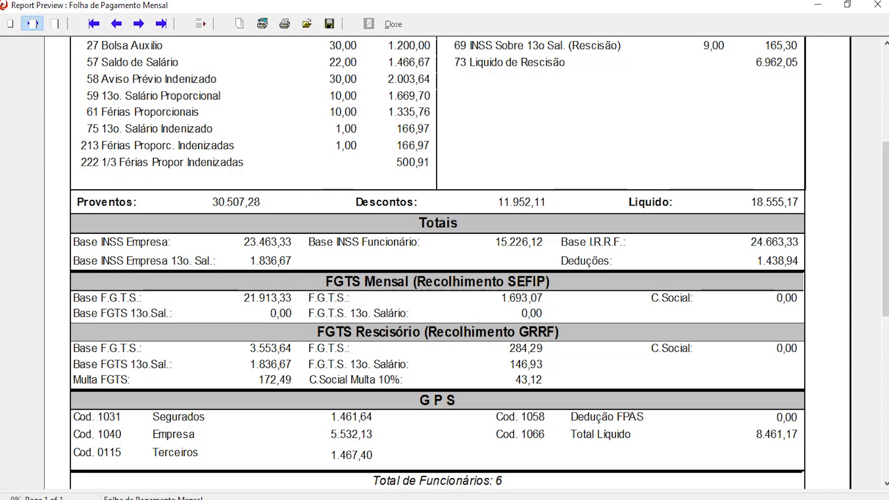
# Step: Open the Windows calculator and add the company INSS base 23.463,33 and the 13th-salary INSS base 1.836,67
pyautogui.click(13, 499)
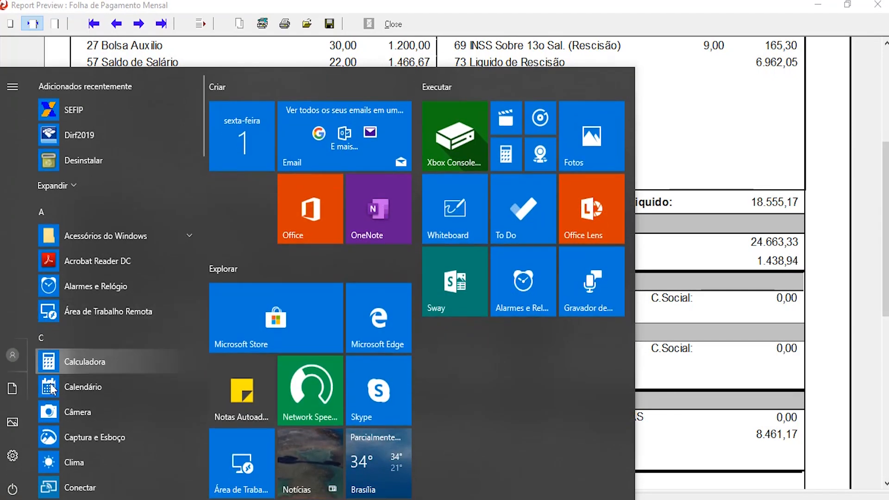
pyautogui.click(79, 364)
pyautogui.moveTo(670, 47); pyautogui.dragTo(663, 61)
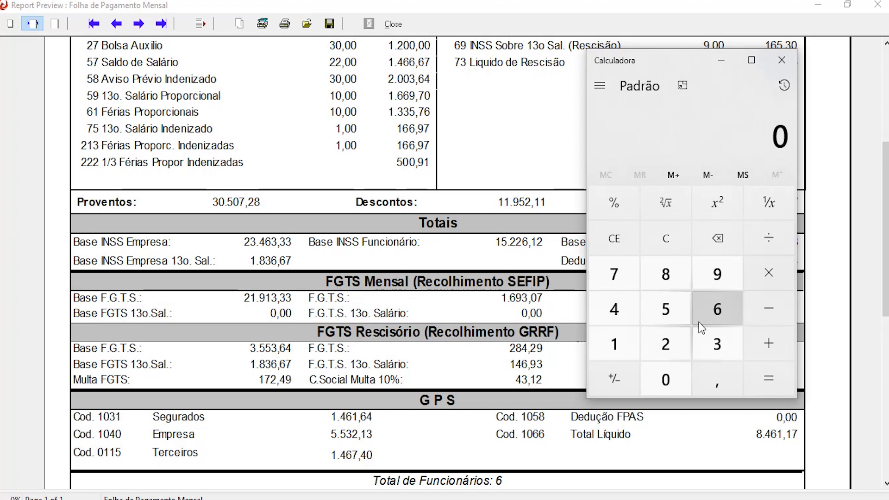
pyautogui.write('23.4')
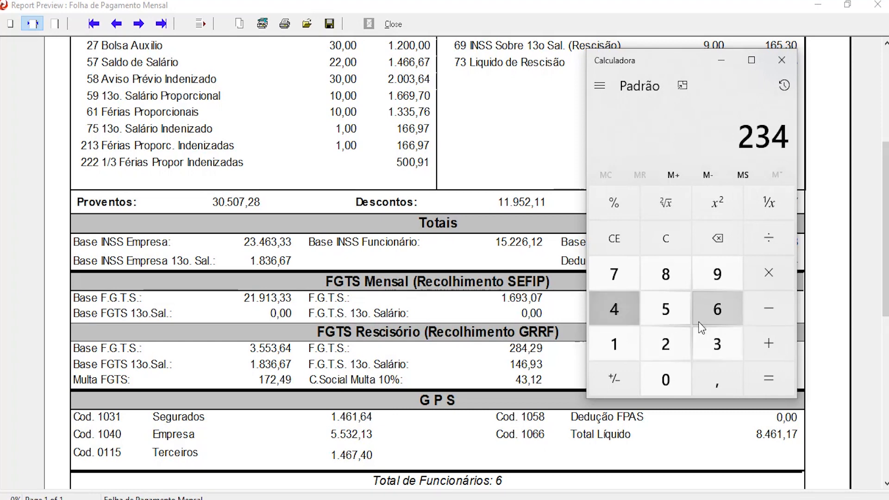
pyautogui.write('63,33')
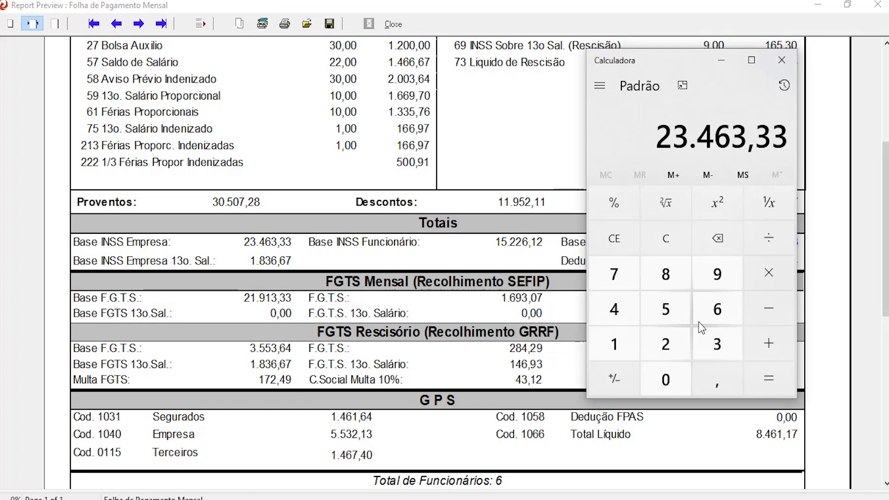
pyautogui.press('+')
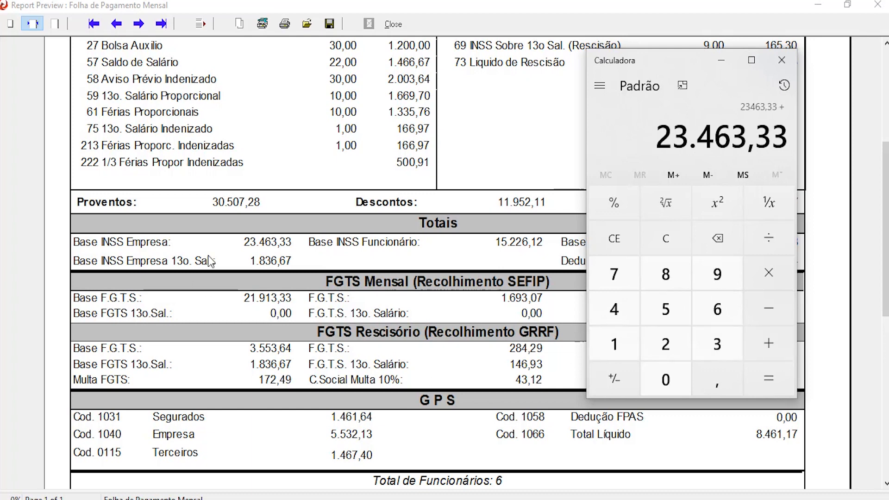
pyautogui.write('18')
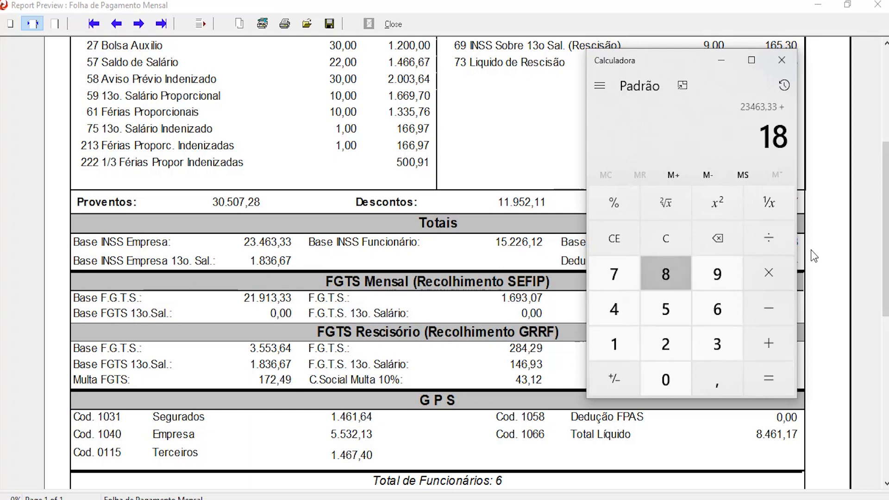
pyautogui.write('36,67')
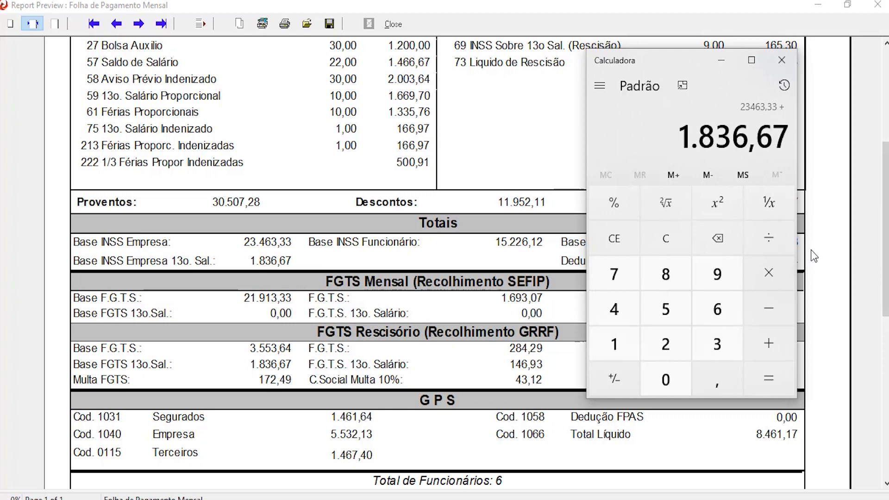
pyautogui.press('Return')
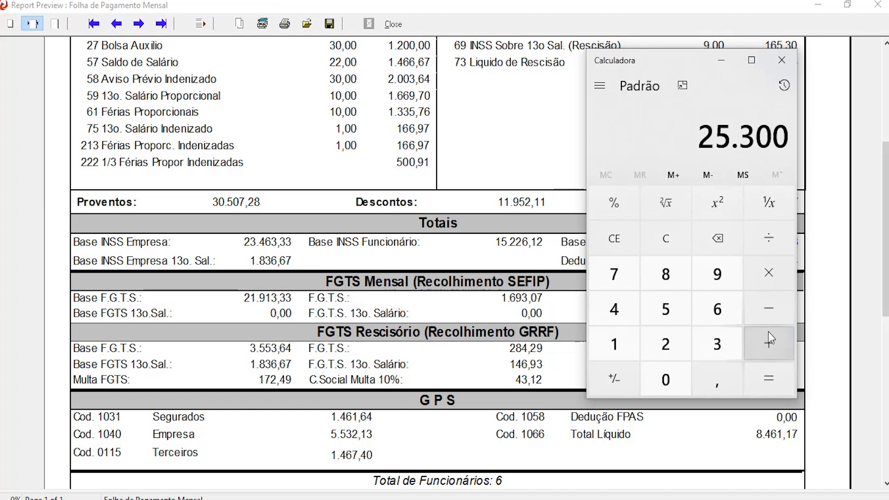
# Step: Calculate 22% of the summed INSS bases and minimize the calculator to return to the payroll summary
pyautogui.click(772, 270)
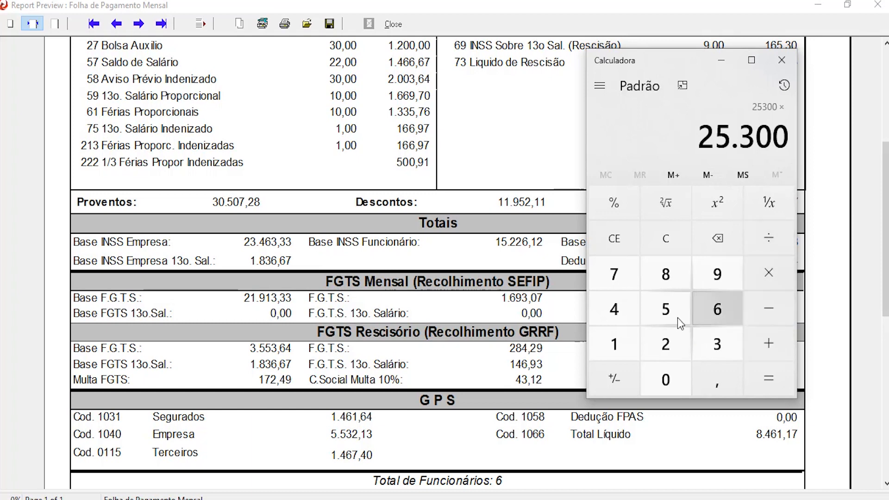
pyautogui.click(672, 341)
pyautogui.click(671, 341)
pyautogui.click(623, 206)
pyautogui.click(777, 382)
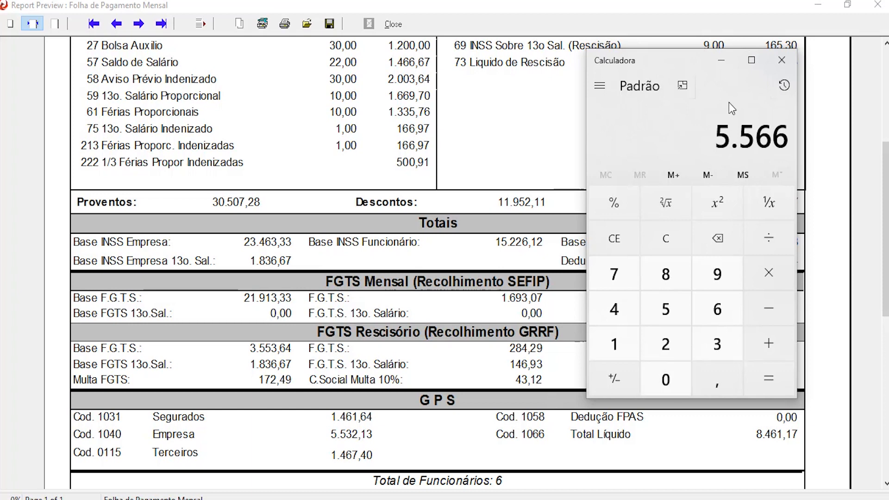
pyautogui.click(723, 61)
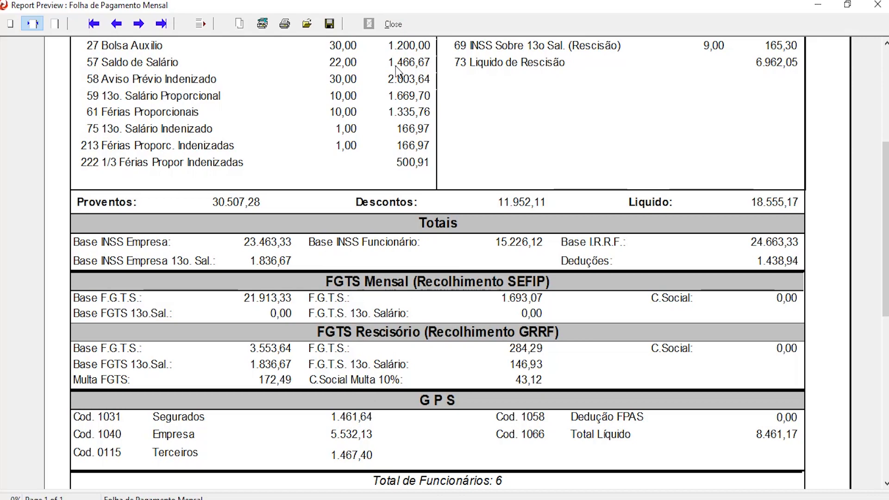
# Step: Reissue the payroll summary for dismissed employees only (Demitidos) and review its INSS bases and GPS values
pyautogui.click(394, 24)
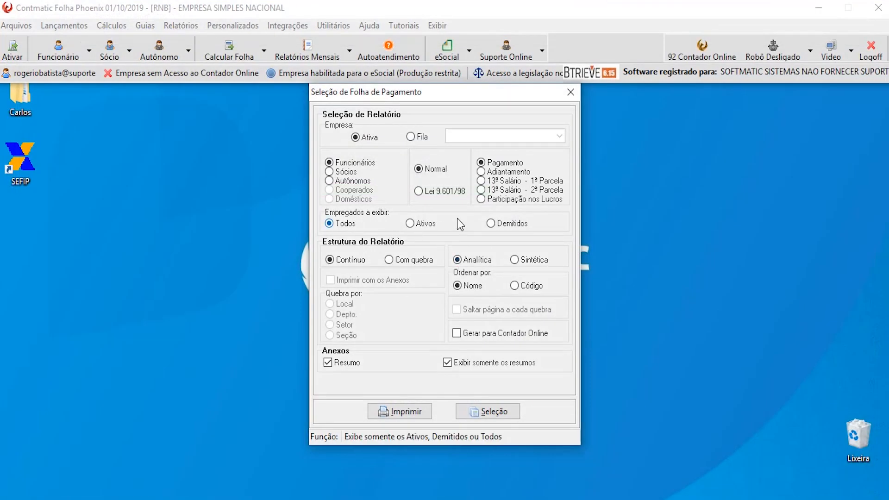
pyautogui.click(492, 224)
pyautogui.click(402, 412)
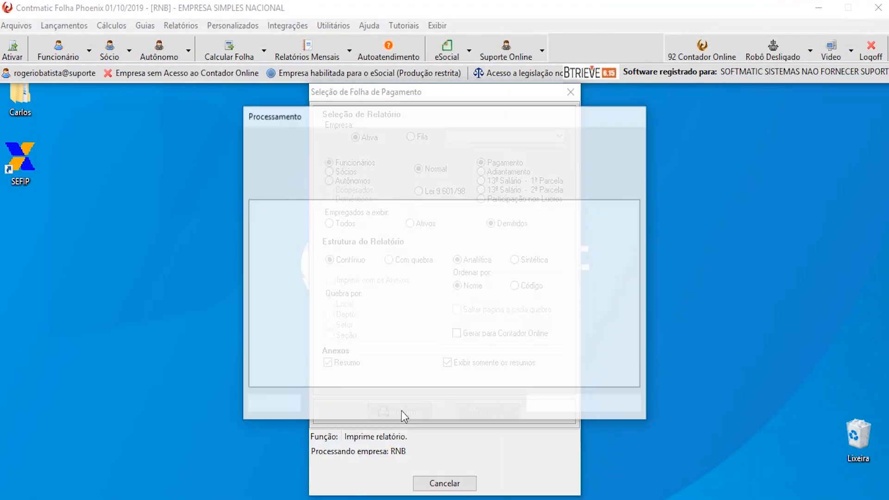
pyautogui.scroll(-3, 399, 436)
pyautogui.scroll(-2, 398, 430)
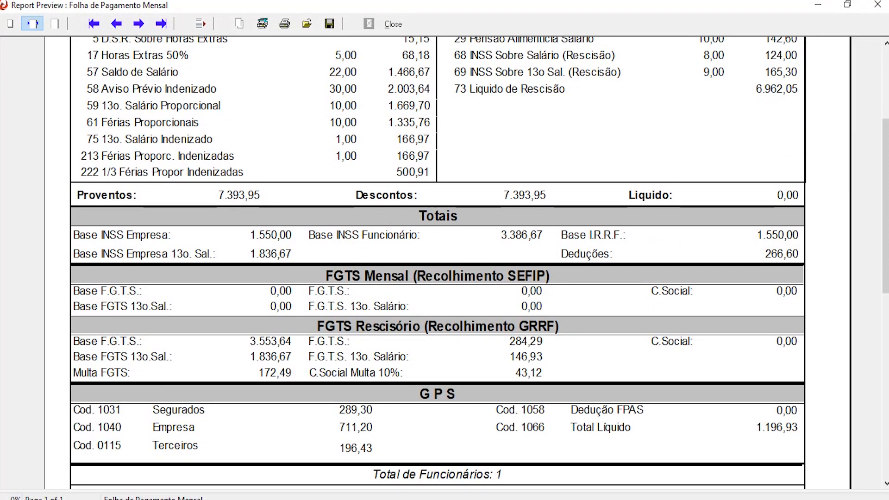
# Step: Bring back the calculator and add the dismissed employees' company INSS bases 1.550,00 and 1.836,67
pyautogui.click(253, 499)
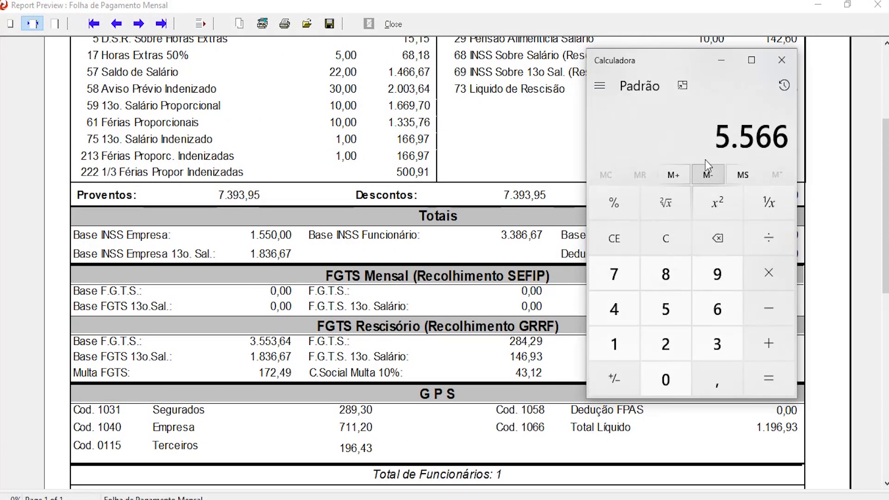
pyautogui.click(665, 238)
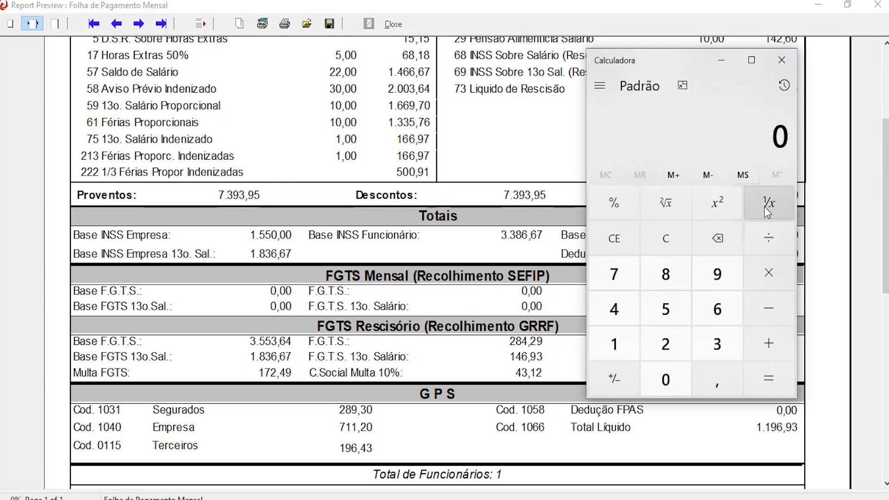
pyautogui.write('11')
pyautogui.press('BackSpace')
pyautogui.write('550,00')
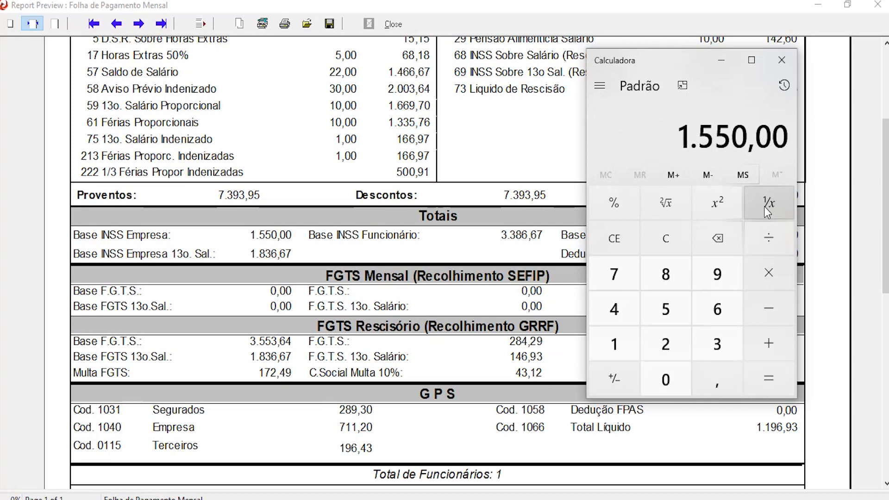
pyautogui.press('+')
pyautogui.write('1')
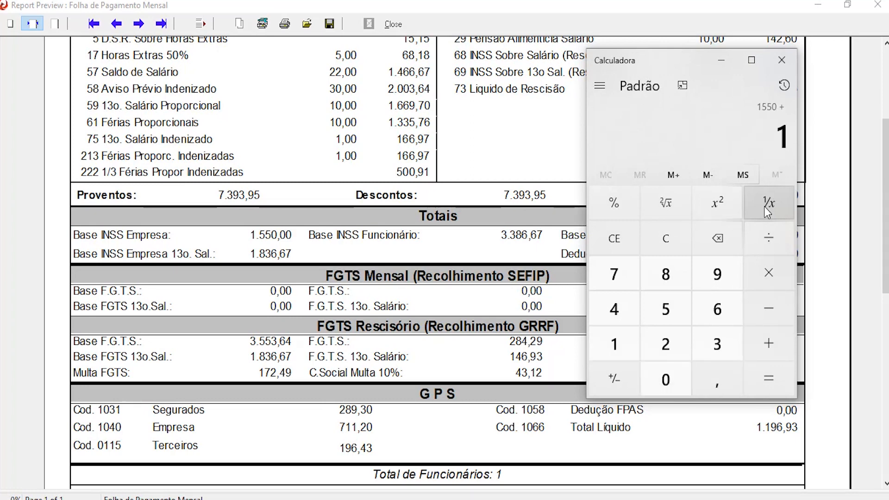
pyautogui.write('836,67')
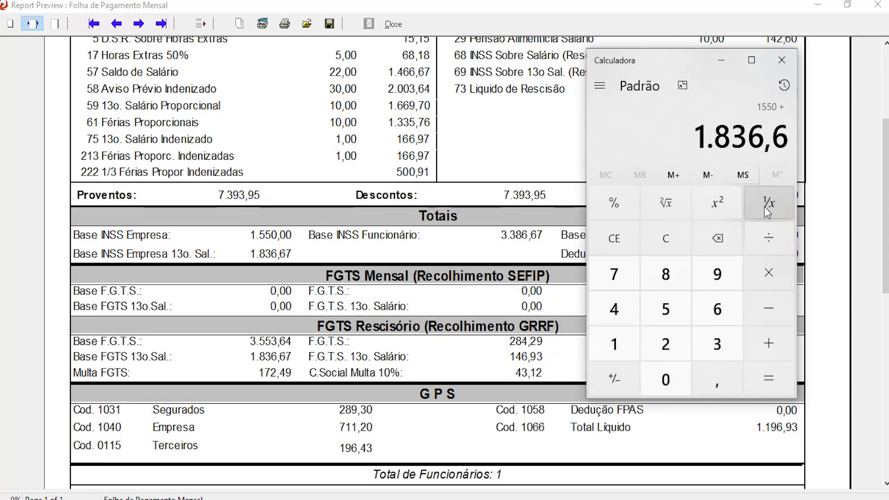
pyautogui.press('Return')
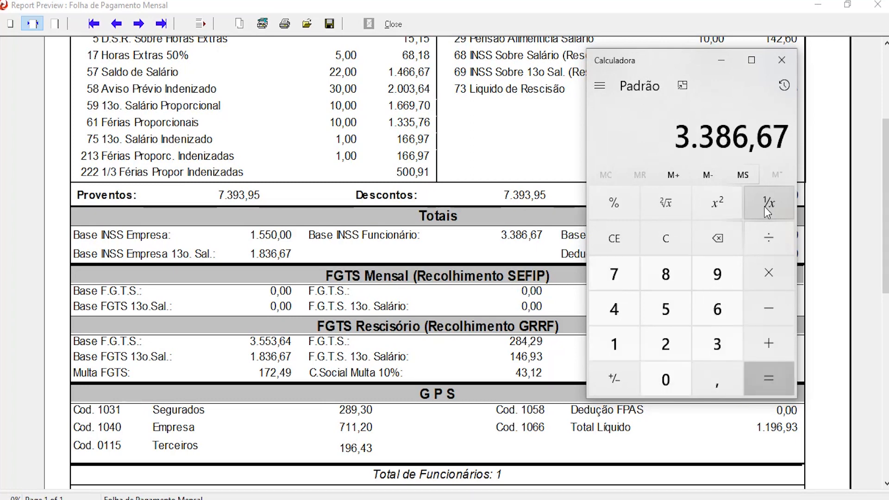
# Step: Calculate 21% of the dismissed employees' summed INSS bases, and close the calculator and the payroll report windows
pyautogui.click(783, 288)
pyautogui.click(656, 340)
pyautogui.click(619, 329)
pyautogui.click(616, 203)
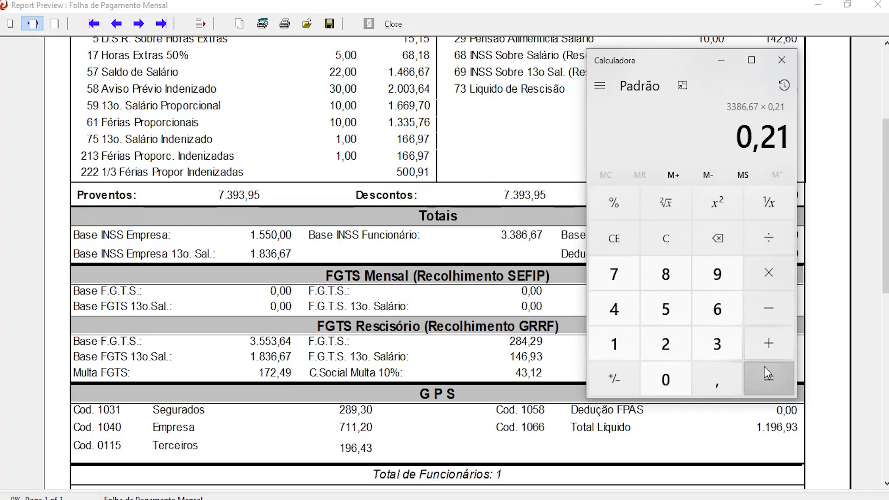
pyautogui.click(766, 366)
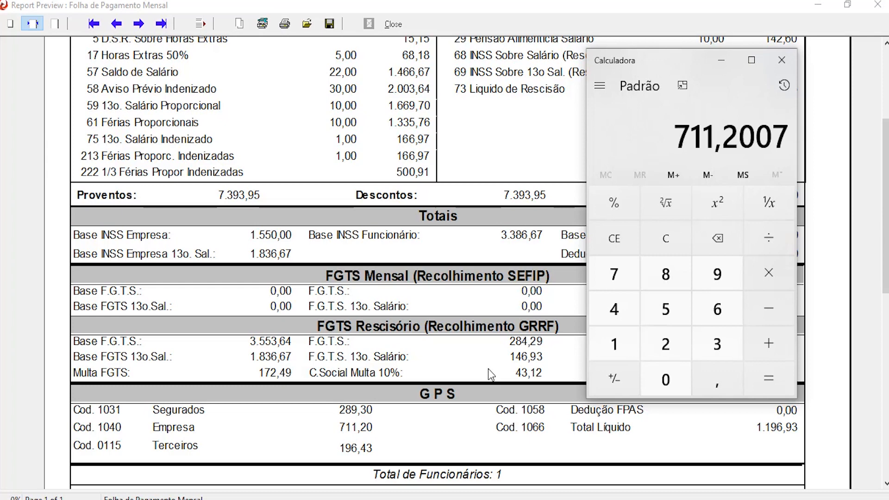
pyautogui.click(790, 62)
pyautogui.click(394, 24)
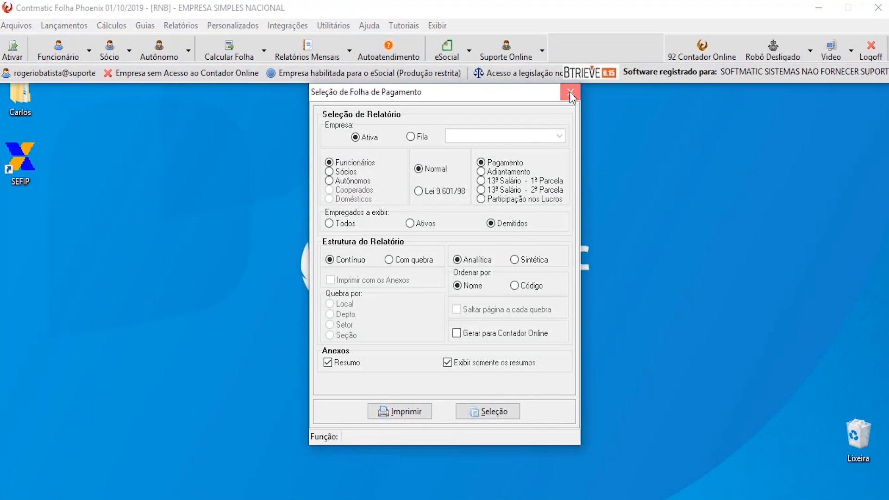
pyautogui.click(570, 92)
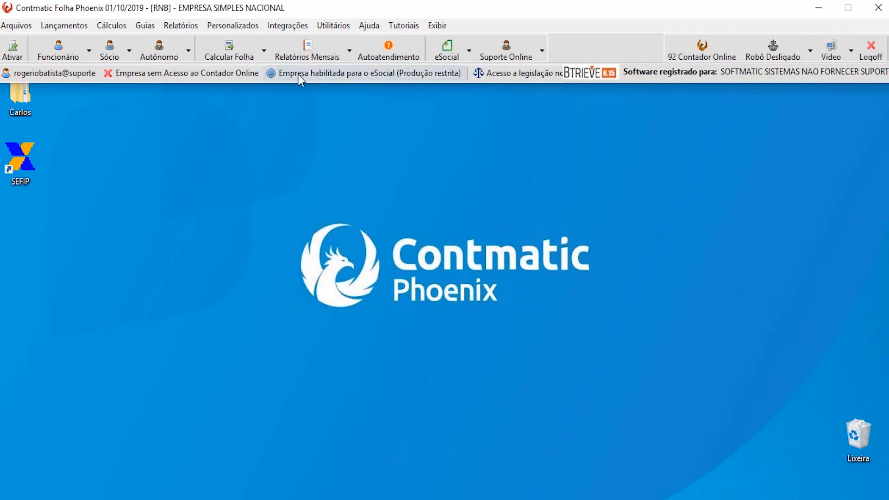
# Step: Open the monthly termination dated 22/10/2019, reprocess it as Oficial accepting the vacation-period warning, and close the termination form
pyautogui.click(118, 29)
pyautogui.moveTo(145, 60)
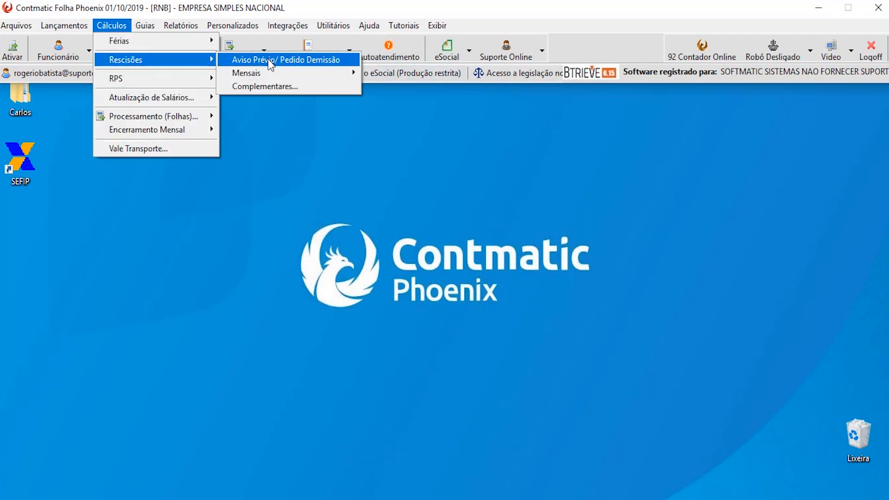
pyautogui.moveTo(343, 73)
pyautogui.click(385, 73)
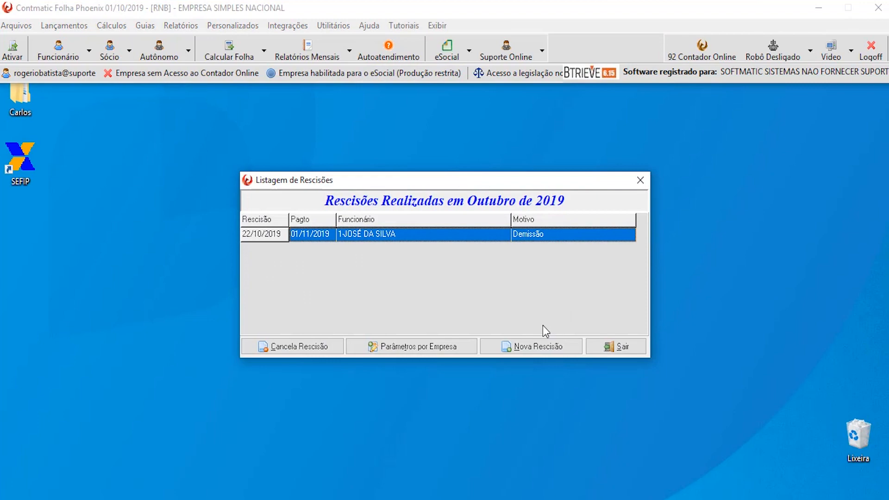
pyautogui.doubleClick(481, 234)
pyautogui.click(556, 478)
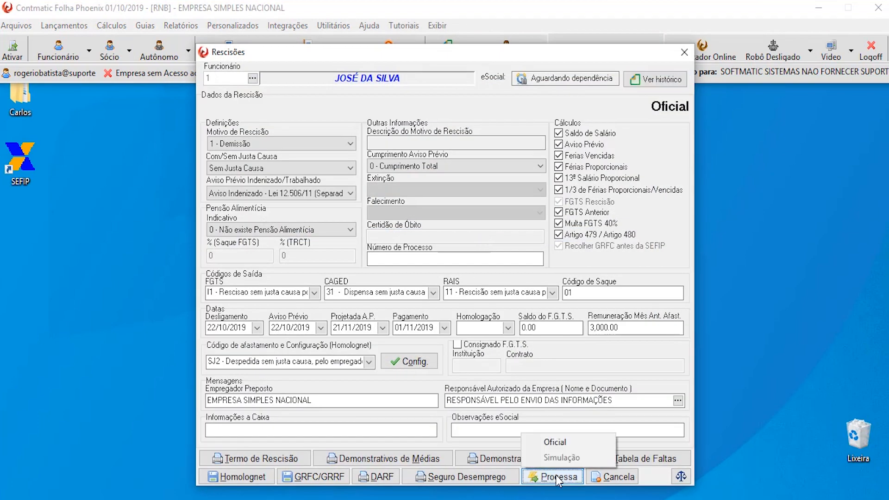
pyautogui.click(563, 443)
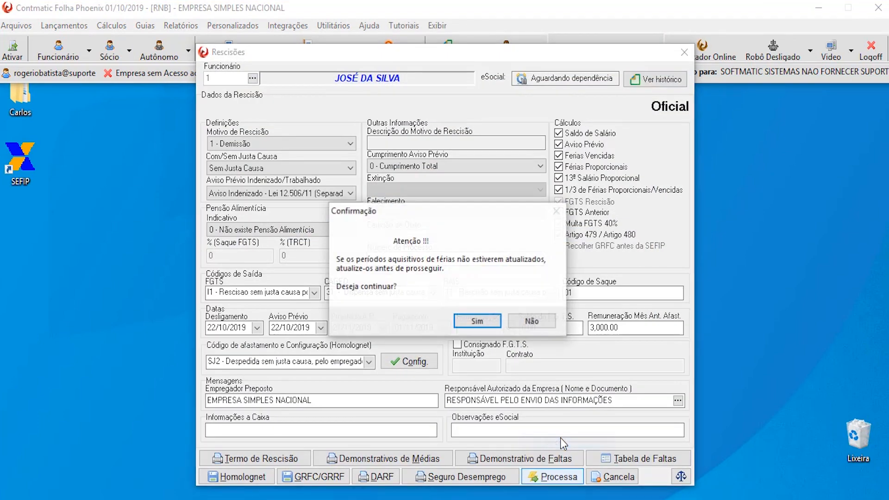
pyautogui.click(477, 320)
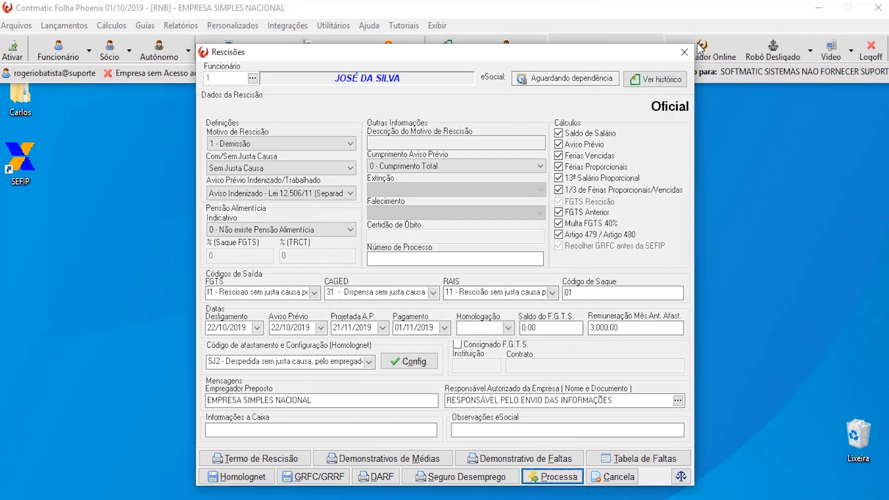
pyautogui.click(685, 52)
# Step: Recalculate the monthly payroll (Pagamento) of the active company for employees, partners and self-employed workers, and close the calculation window
pyautogui.click(111, 25)
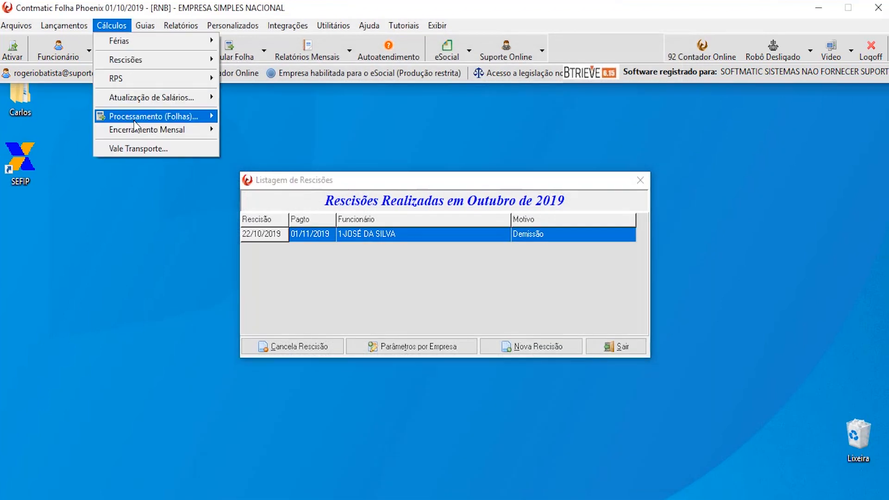
pyautogui.moveTo(134, 124)
pyautogui.click(232, 116)
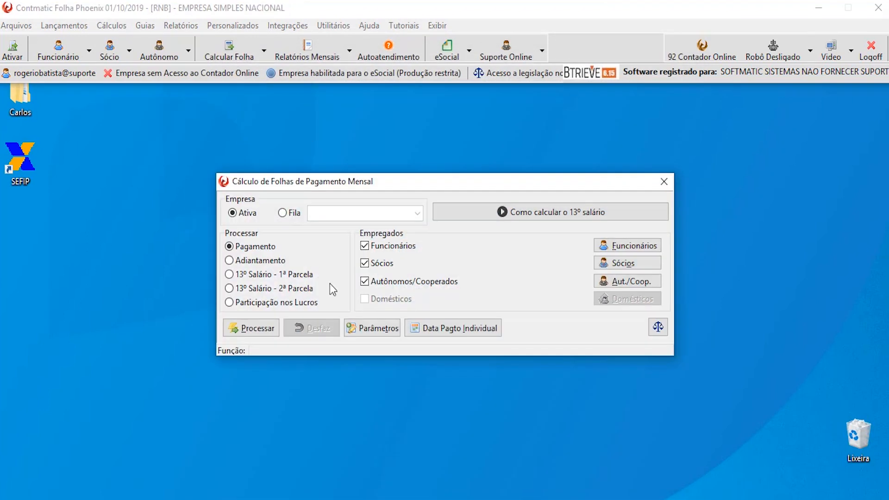
pyautogui.click(256, 328)
pyautogui.click(367, 312)
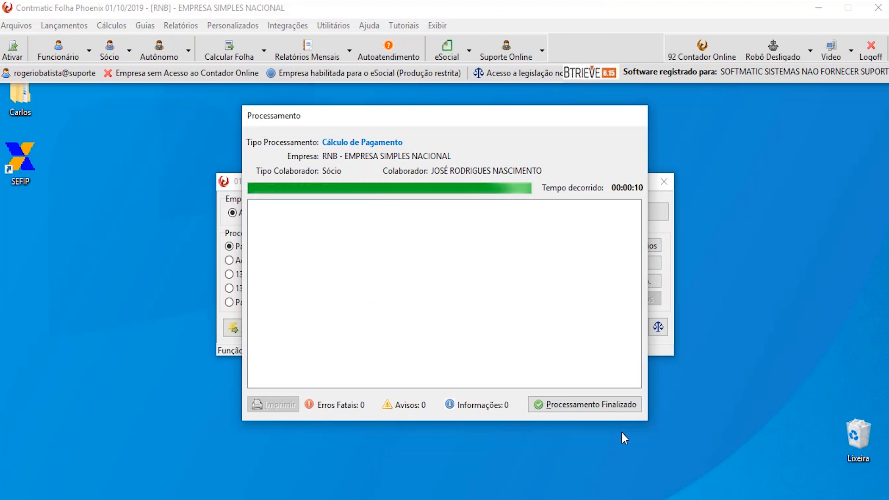
pyautogui.click(630, 402)
pyautogui.click(666, 182)
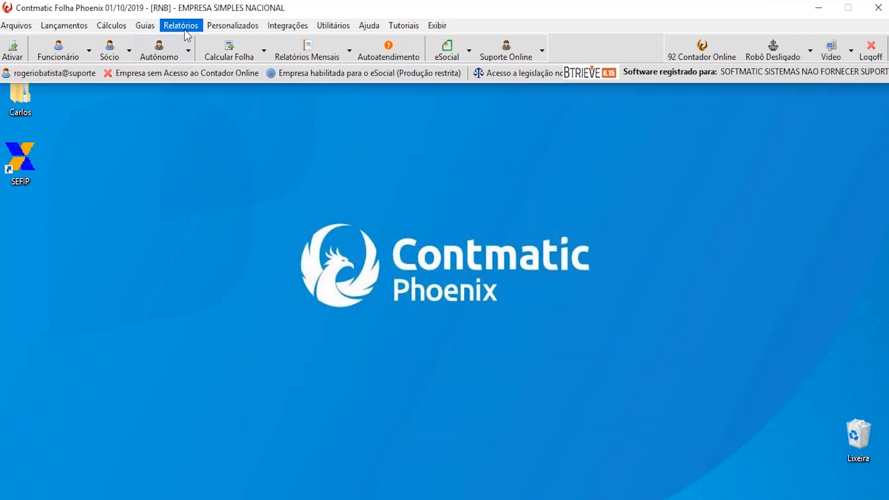
# Step: Issue the Pagamento payroll report for all employees with only the summary (Resumo), and review its INSS bases and GPS values
pyautogui.click(183, 27)
pyautogui.moveTo(333, 38)
pyautogui.click(532, 38)
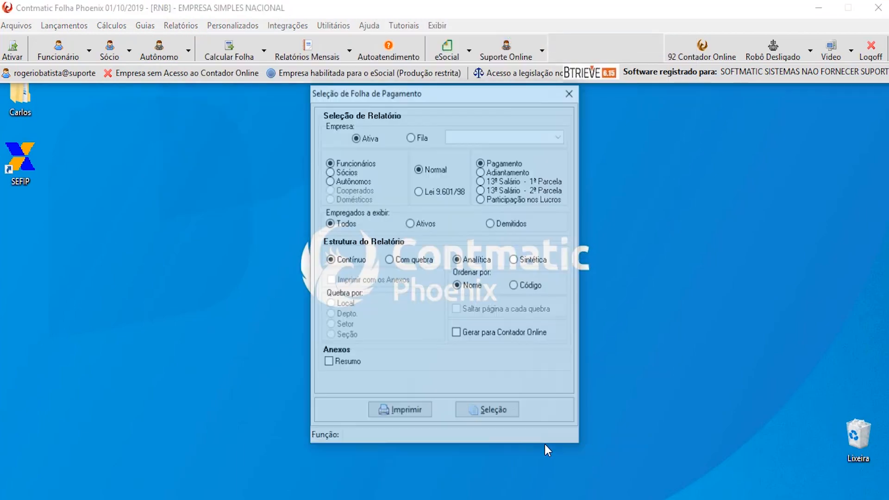
pyautogui.click(334, 363)
pyautogui.click(446, 360)
pyautogui.click(420, 411)
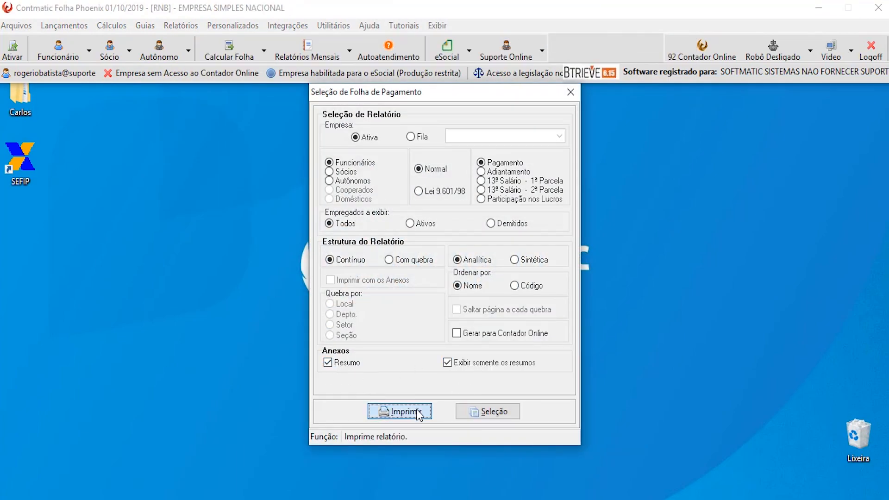
pyautogui.scroll(-8, 461, 383)
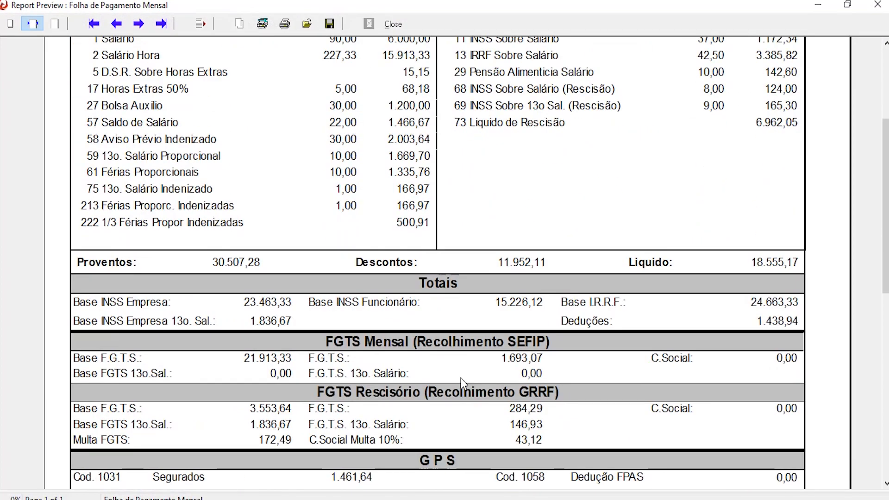
pyautogui.scroll(2, 463, 384)
pyautogui.scroll(-1, 462, 381)
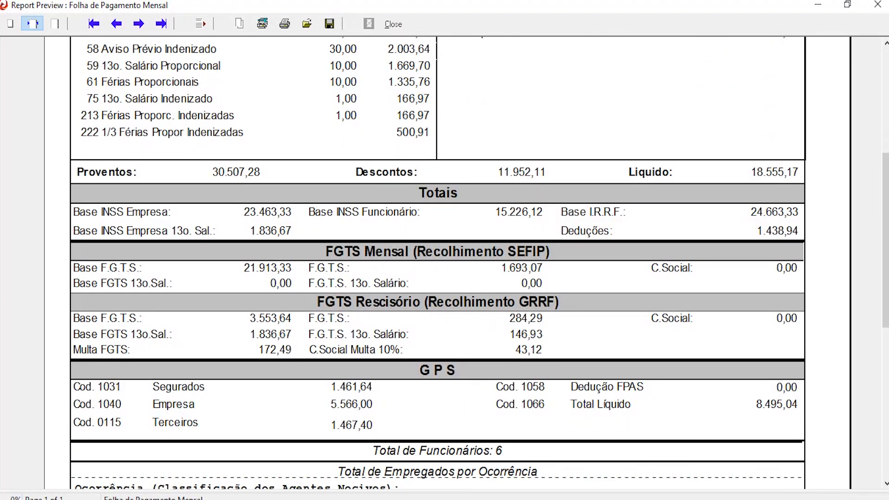
# Step: Open the Windows calculator over the report and add the company INSS bases 23.463,33 and 1.836,67
pyautogui.click(14, 497)
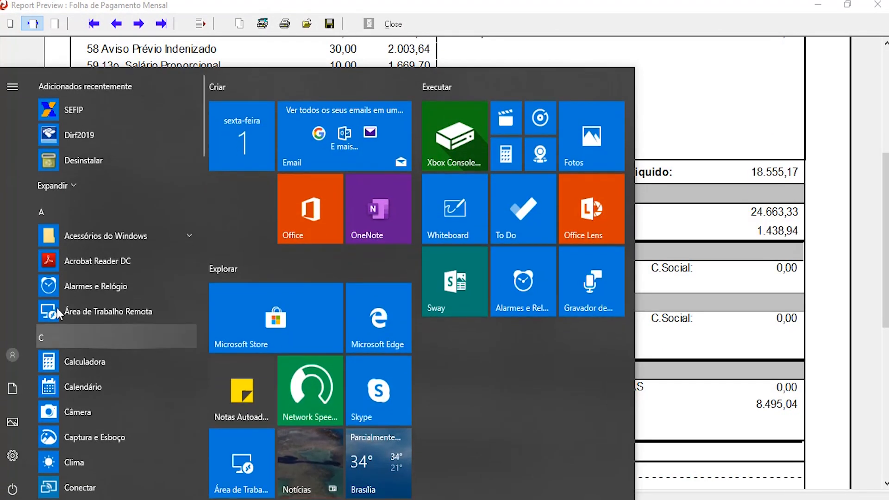
pyautogui.click(79, 364)
pyautogui.moveTo(656, 70); pyautogui.dragTo(380, 33)
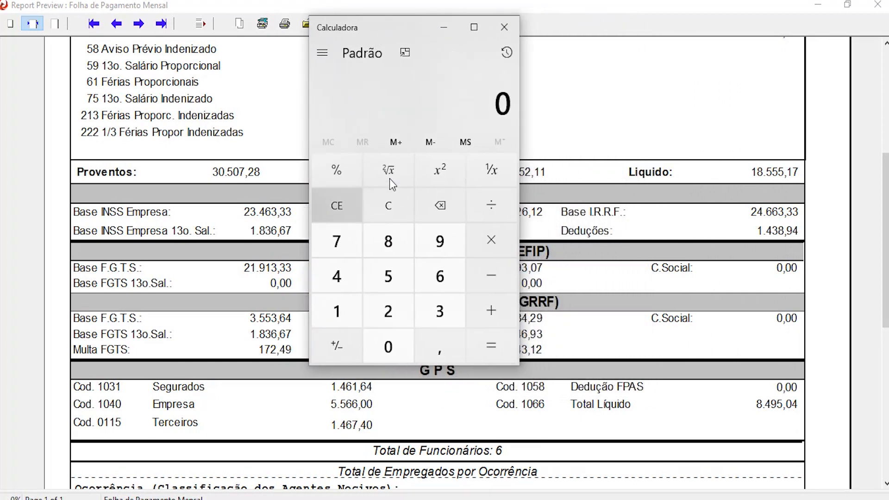
pyautogui.write('23463')
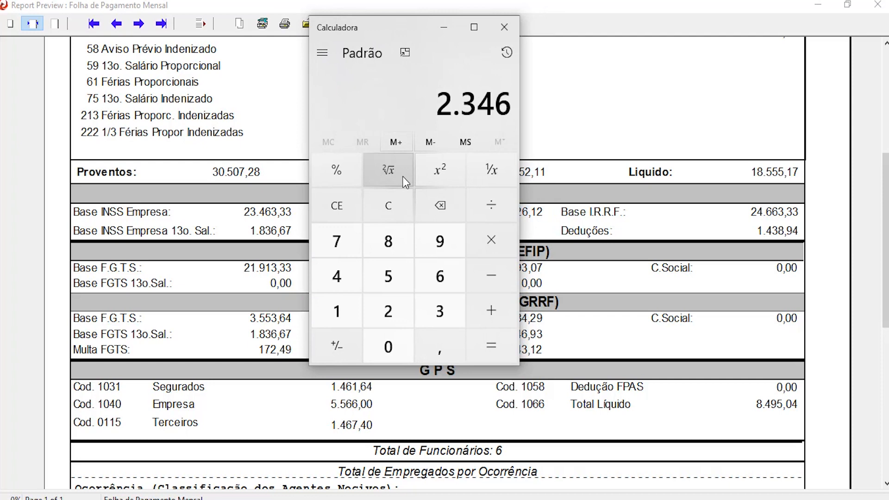
pyautogui.write(',33')
pyautogui.press('+')
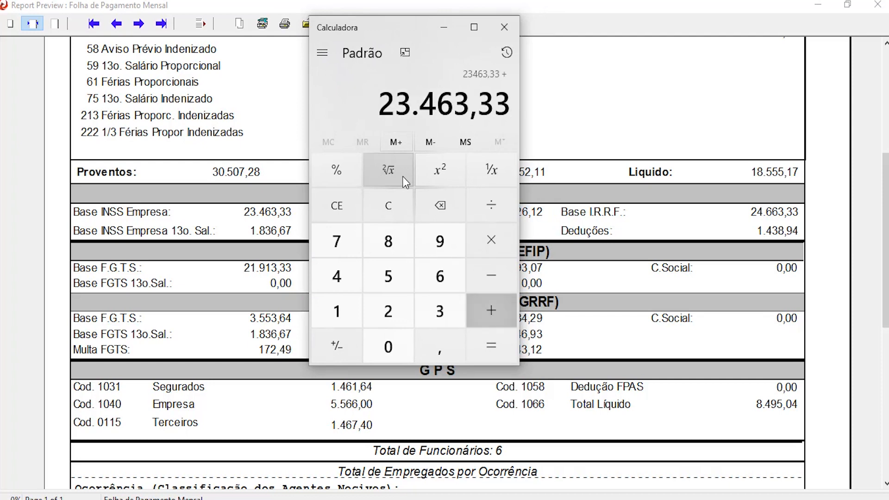
pyautogui.write('18')
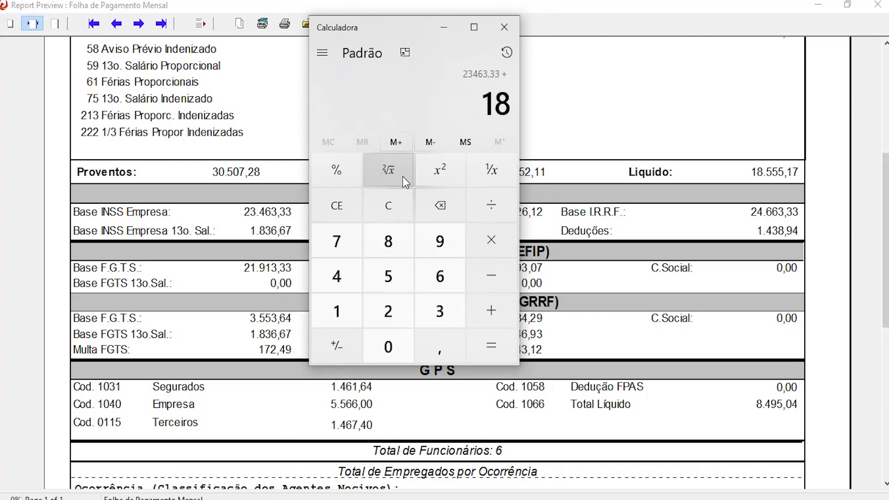
pyautogui.write('36,67')
pyautogui.press('Return')
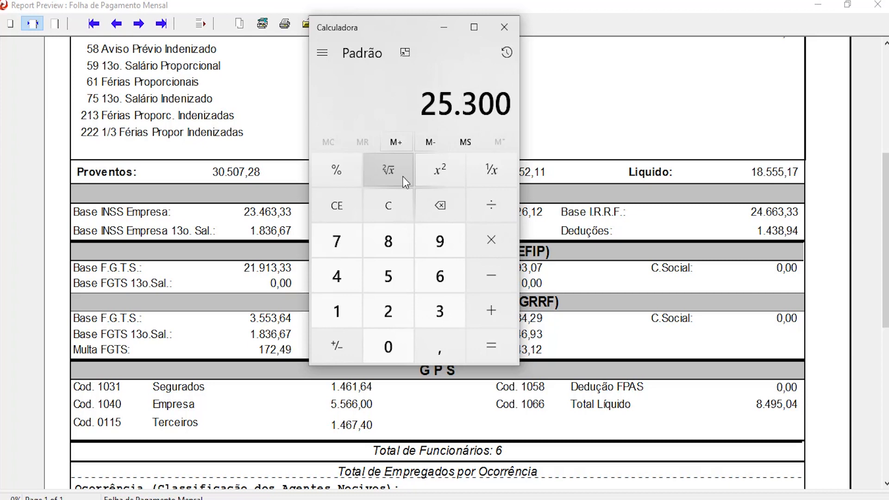
# Step: Calculate 22% of the summed INSS bases, minimize the calculator, and close the report preview and the payroll selection window
pyautogui.click(495, 237)
pyautogui.doubleClick(397, 308)
pyautogui.click(342, 174)
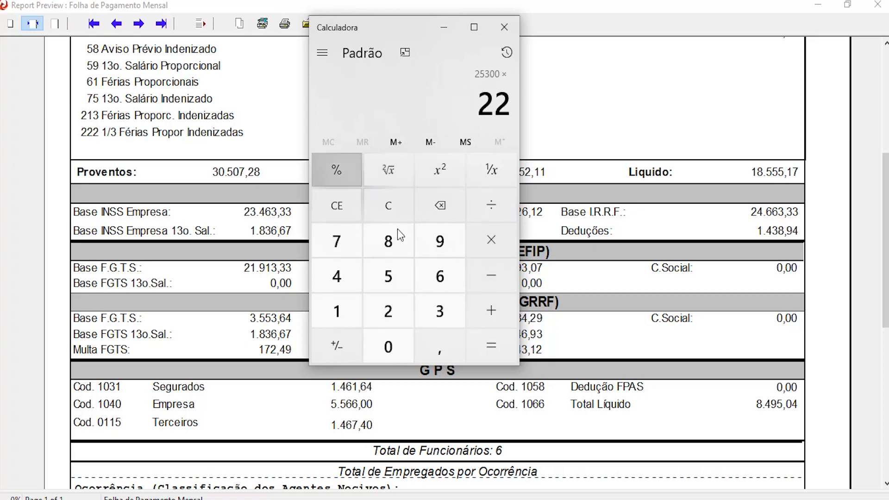
pyautogui.click(513, 359)
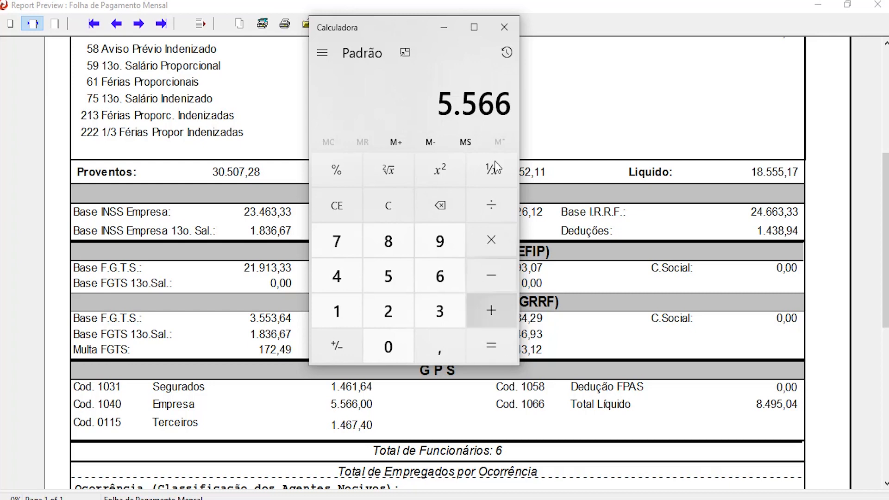
pyautogui.click(446, 28)
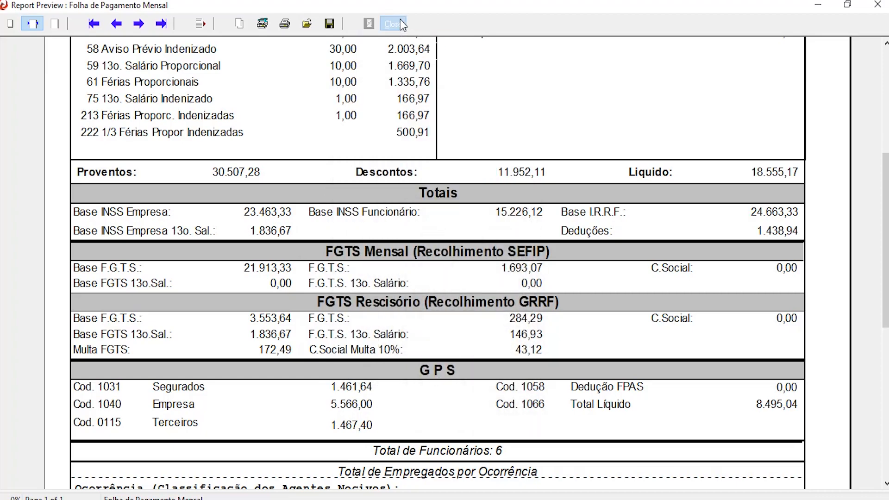
pyautogui.click(400, 18)
pyautogui.moveTo(524, 99); pyautogui.dragTo(541, 111)
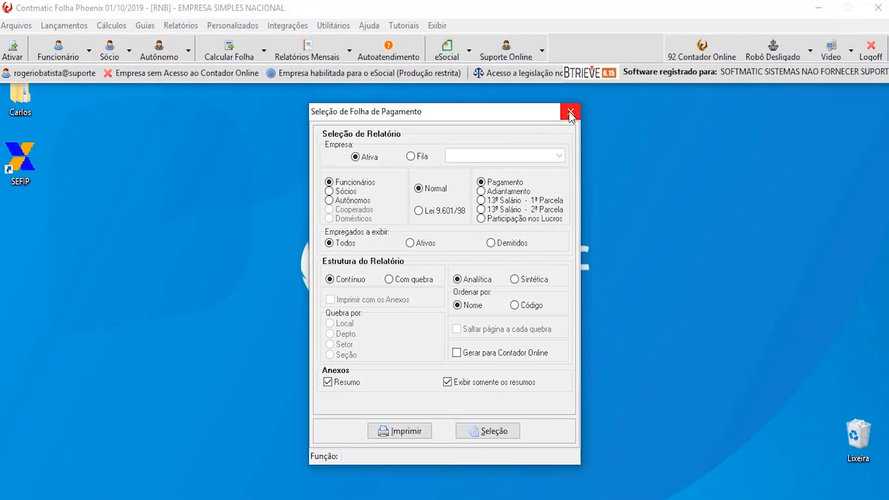
pyautogui.click(571, 113)
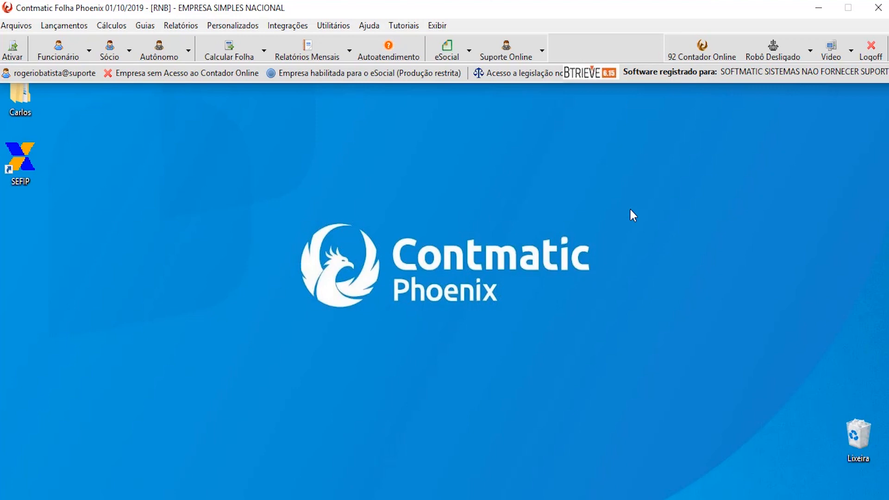
# Step: Generate the SEFIP 8.x file for RNB with code 115 - Empresa in C:\, replacing the existing SEFIP.RE, and close the window
pyautogui.click(292, 26)
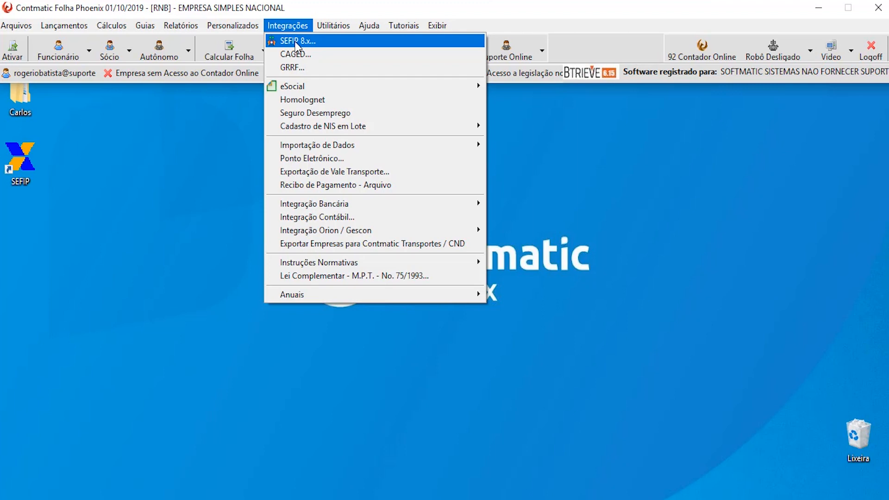
pyautogui.click(295, 43)
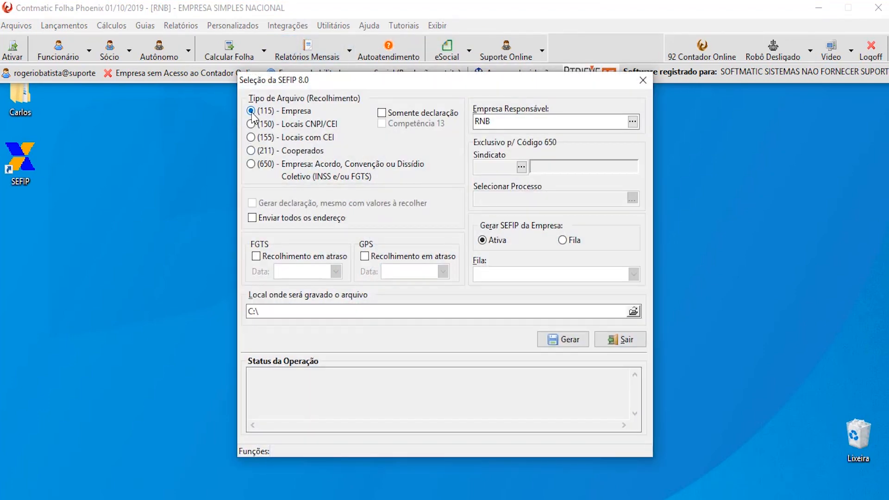
pyautogui.click(510, 120)
pyautogui.click(566, 338)
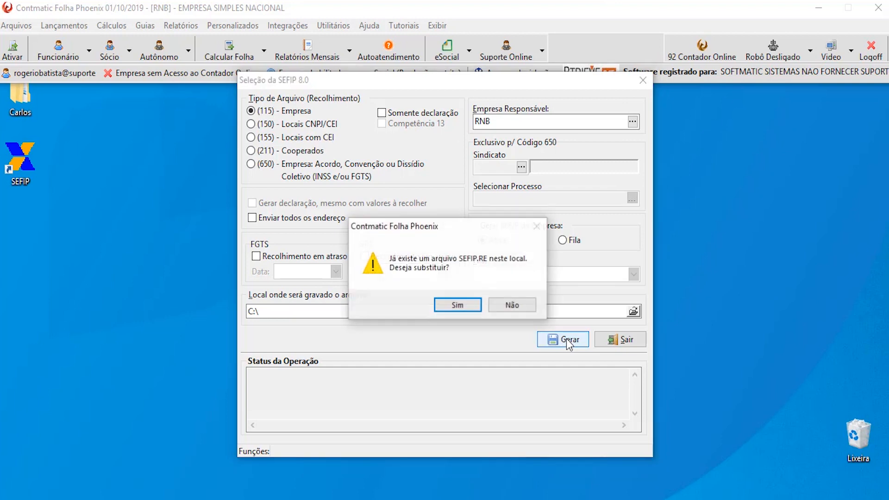
pyautogui.click(446, 300)
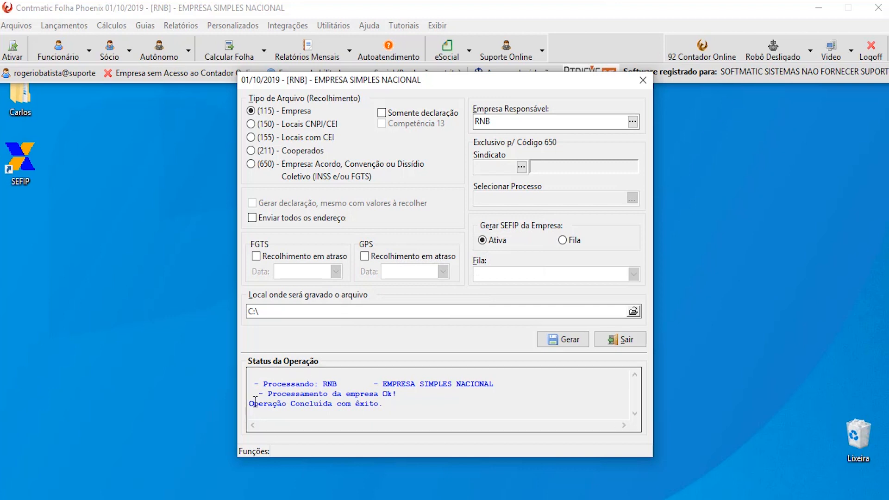
pyautogui.click(642, 81)
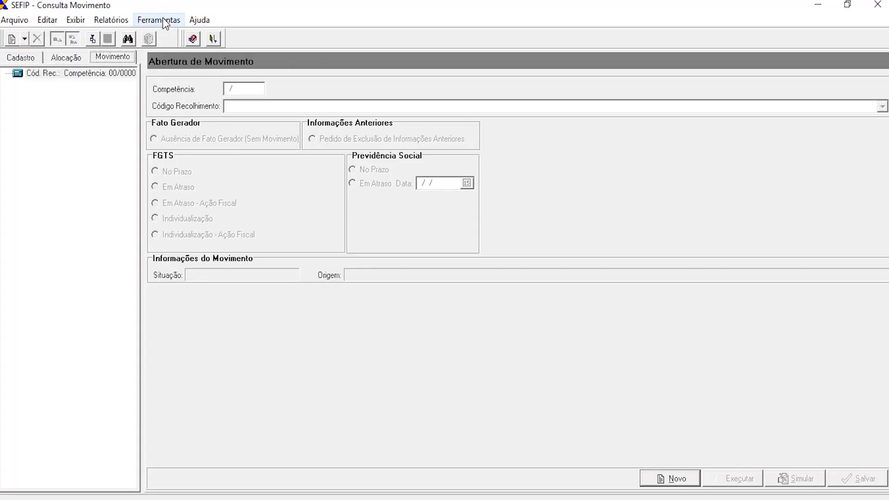
# Step: In the SEFIP program, clear the database of companies, service takers and workers, confirming the deletion
pyautogui.click(162, 20)
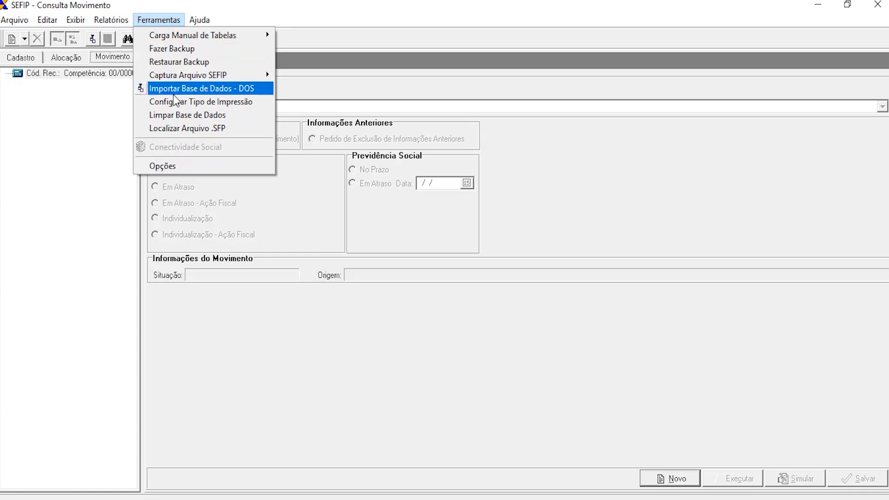
pyautogui.click(176, 115)
pyautogui.click(416, 292)
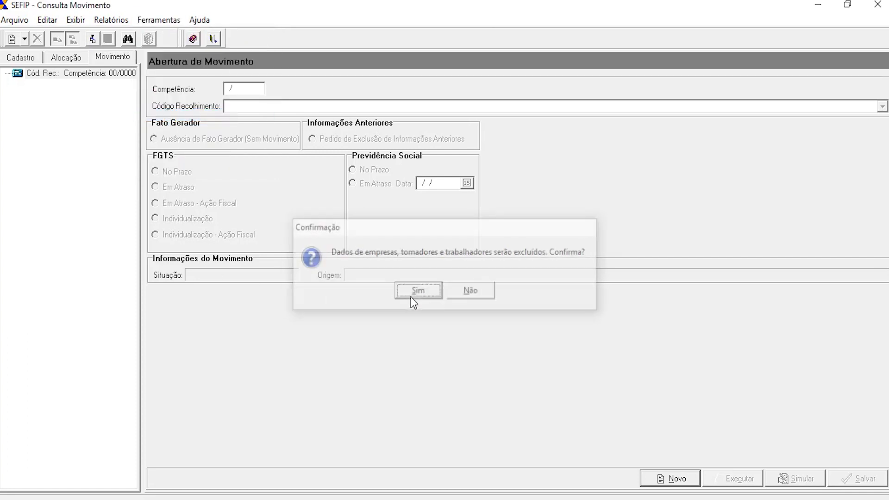
pyautogui.click(445, 296)
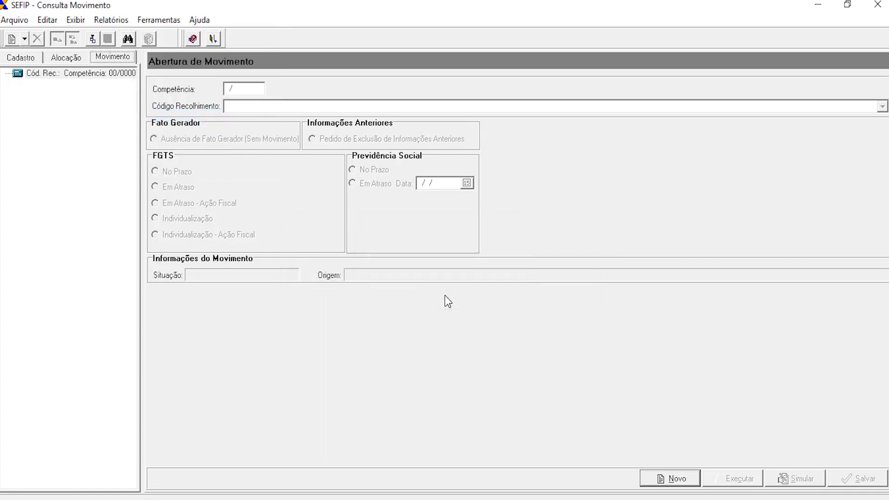
# Step: Import the payroll file SEFIP.RE from Disco Local (C:) into SEFIP and dismiss the completion message
pyautogui.click(96, 40)
pyautogui.scroll(-5, 393, 236)
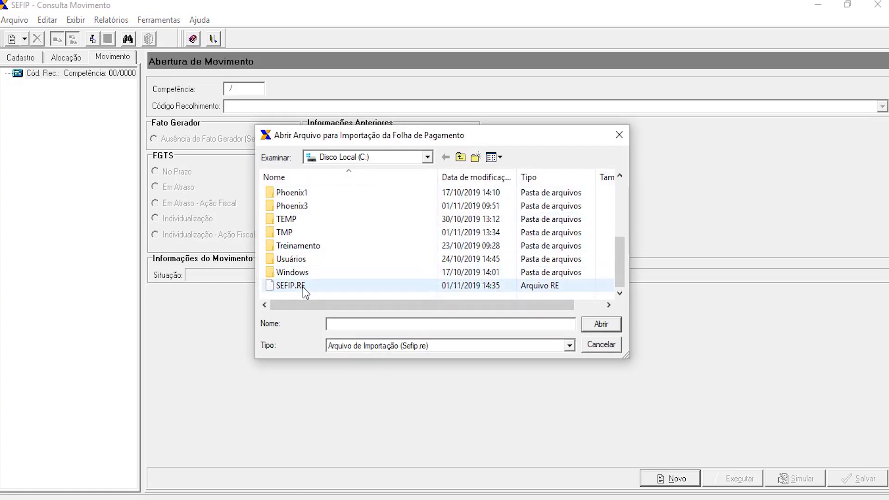
pyautogui.doubleClick(492, 286)
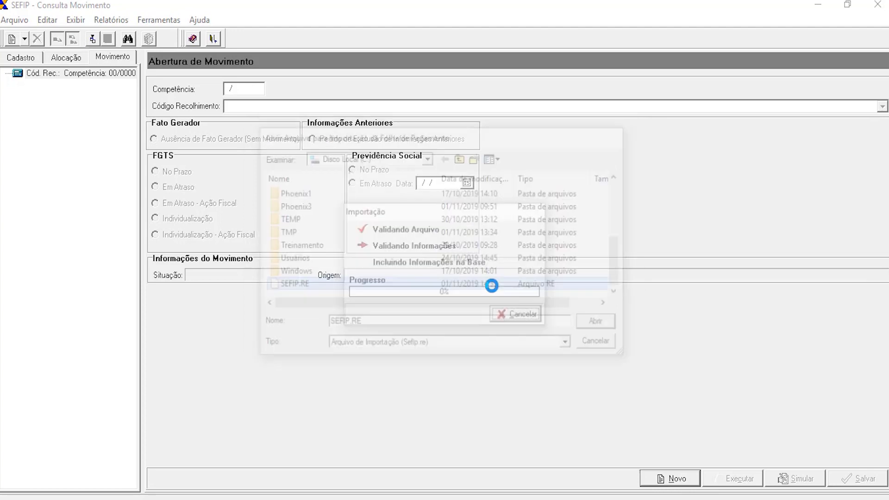
pyautogui.click(443, 296)
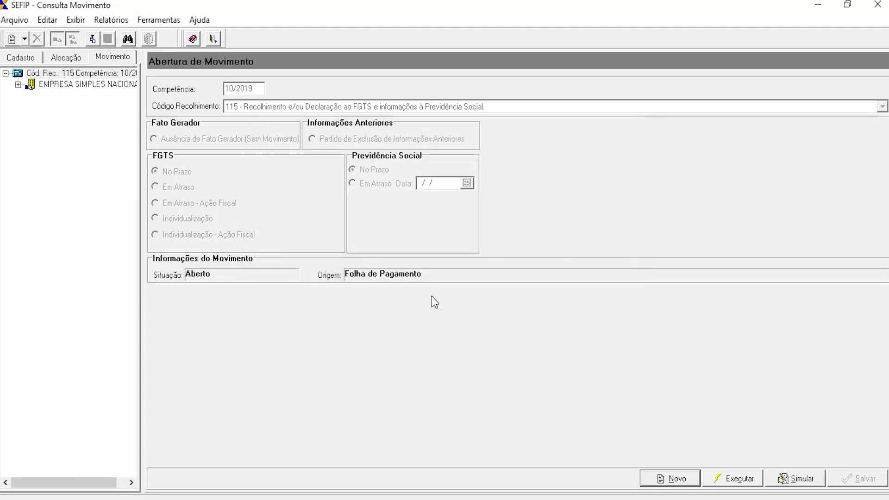
# Step: Simulate the closing of the 10/2019 movement and preview the Comprovante de Declaração à Previdência for EMPRESA SIMPLES NACIONAL, enlarged to 200%
pyautogui.click(796, 480)
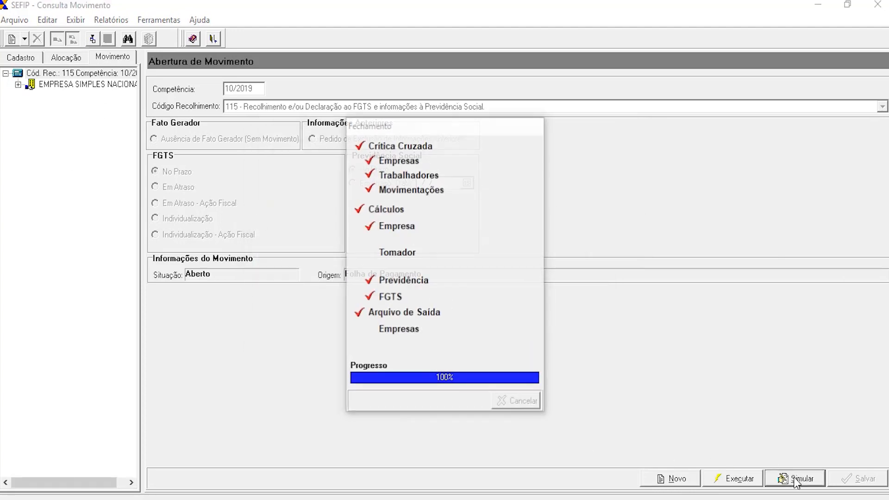
pyautogui.click(548, 306)
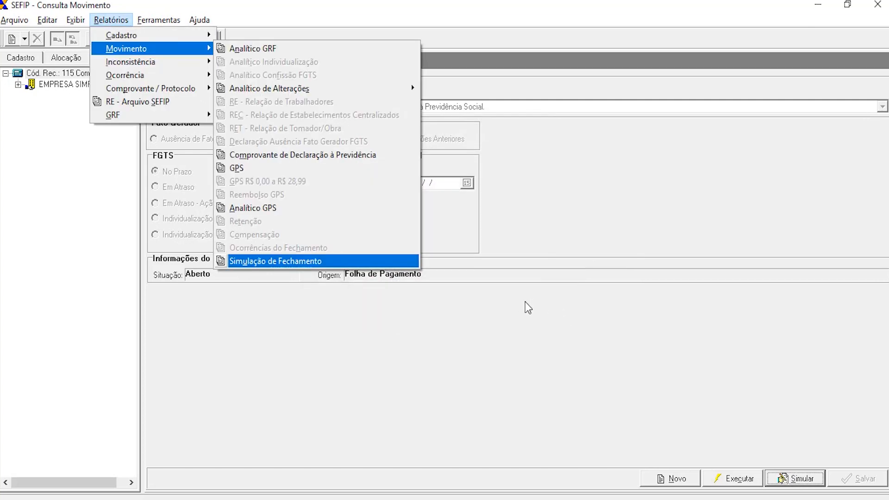
pyautogui.click(356, 155)
pyautogui.click(471, 354)
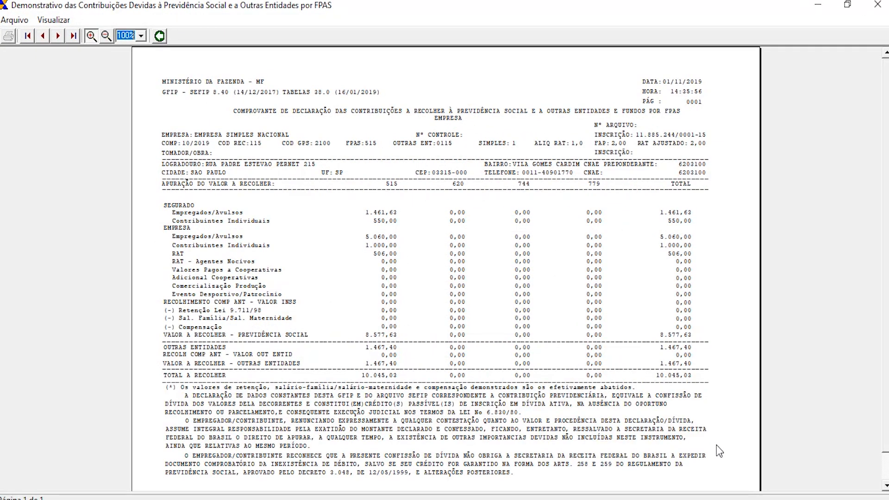
pyautogui.click(654, 411)
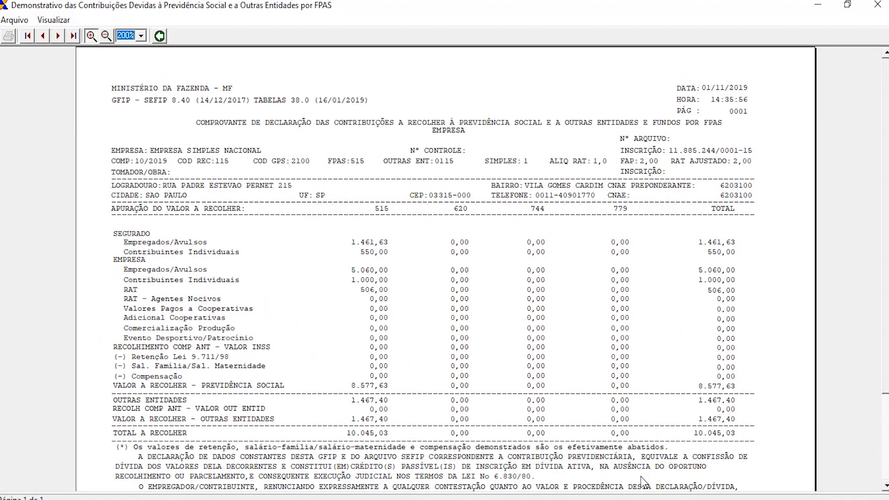
# Step: Switch to Contmatic Folha Phoenix and generate the employees' payroll report with Resumo, showing only the summaries
pyautogui.click(642, 499)
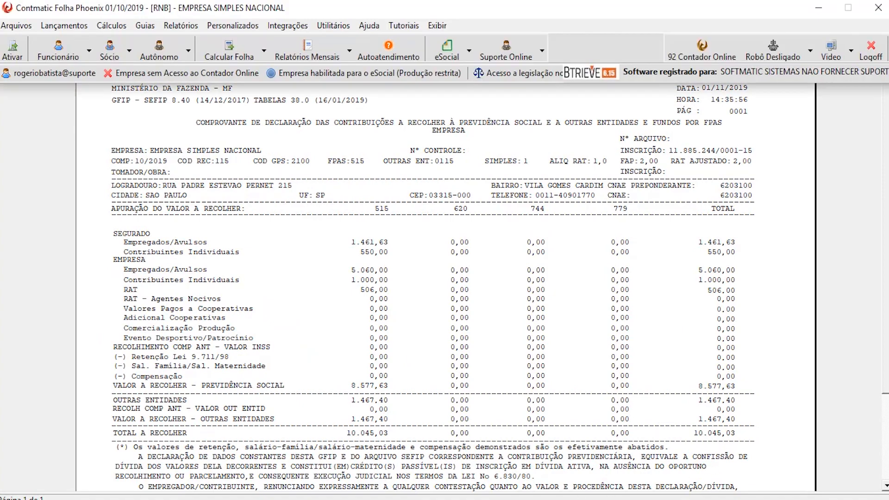
pyautogui.click(182, 26)
pyautogui.moveTo(361, 44)
pyautogui.click(527, 41)
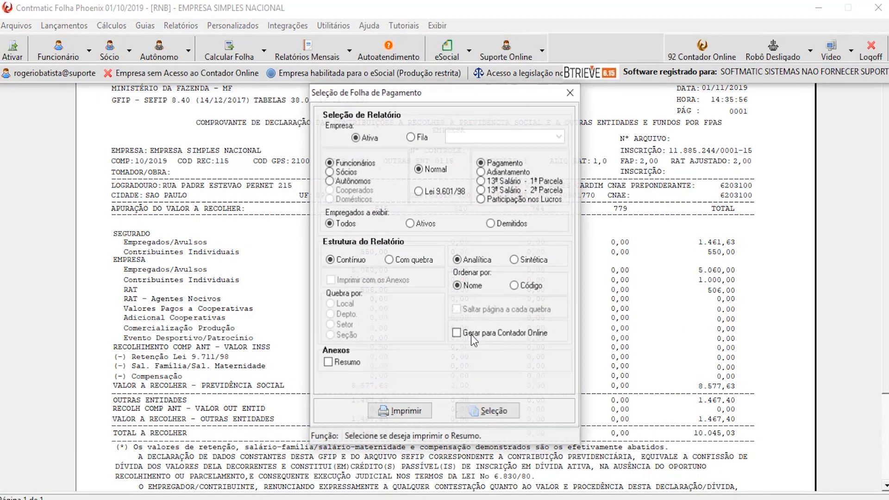
pyautogui.click(343, 364)
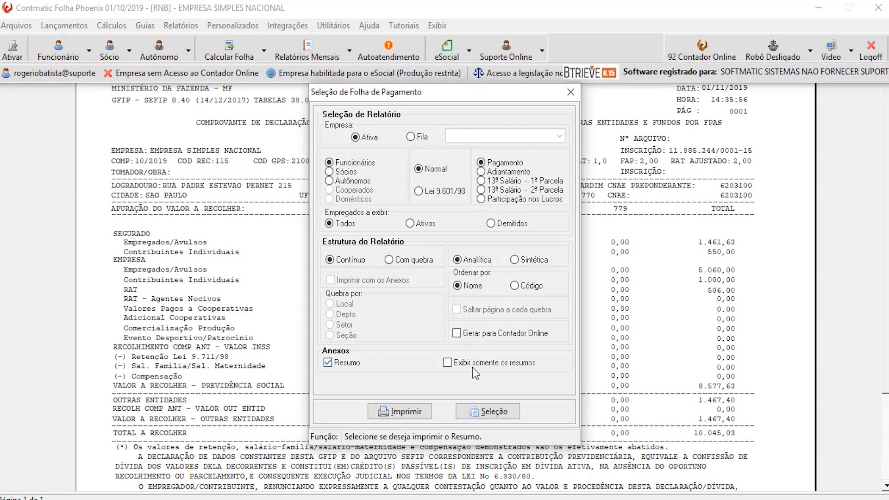
pyautogui.click(399, 411)
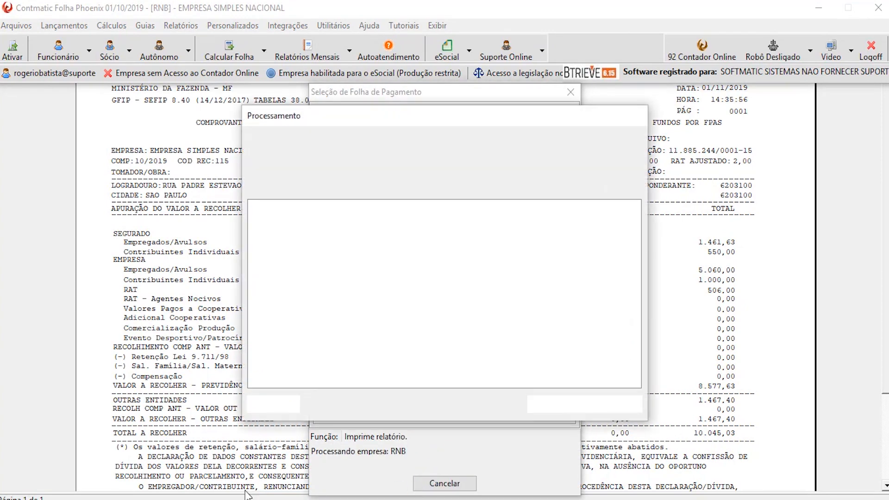
# Step: Open the Calculator and enter the employees' GPS net total, 8.495,04, as the first term of an addition
pyautogui.press('super')
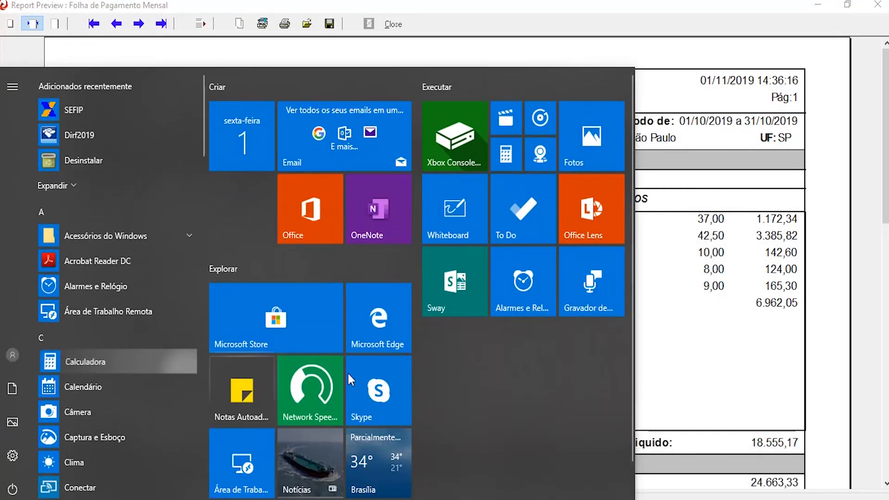
pyautogui.click(116, 362)
pyautogui.click(823, 329)
pyautogui.scroll(-8, 823, 329)
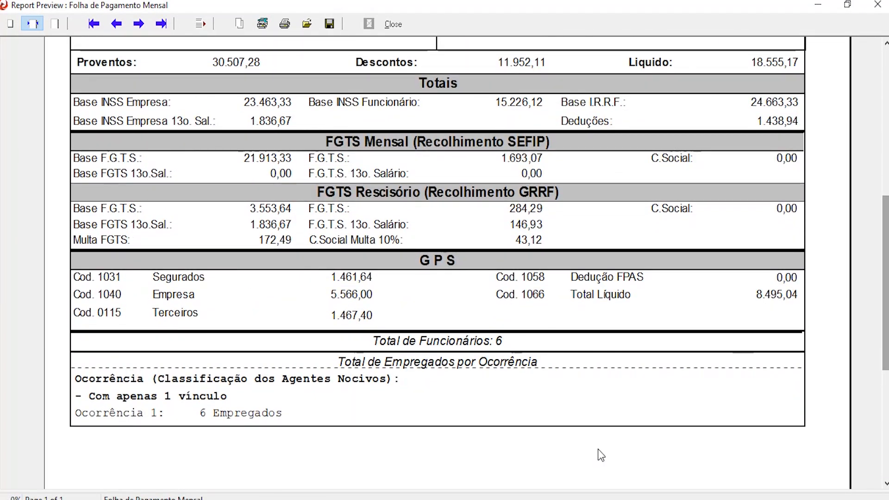
pyautogui.hotkey('alt', 'Tab')
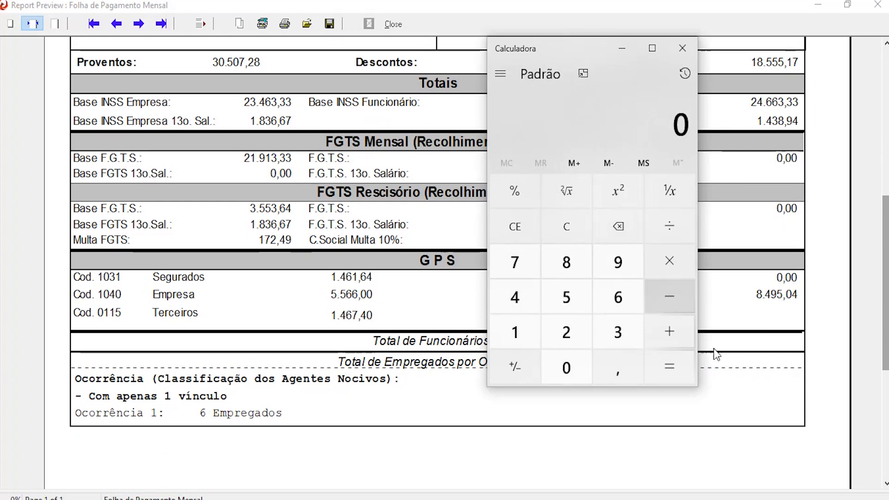
pyautogui.write('8')
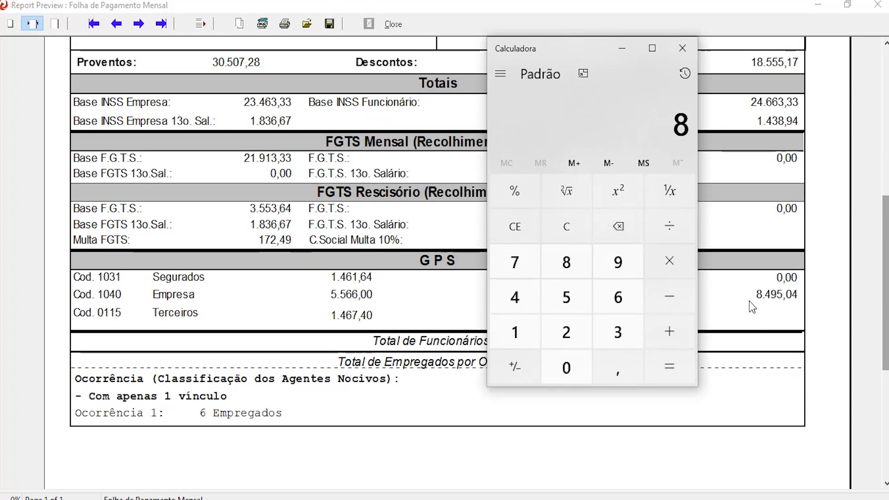
pyautogui.write('.495,04')
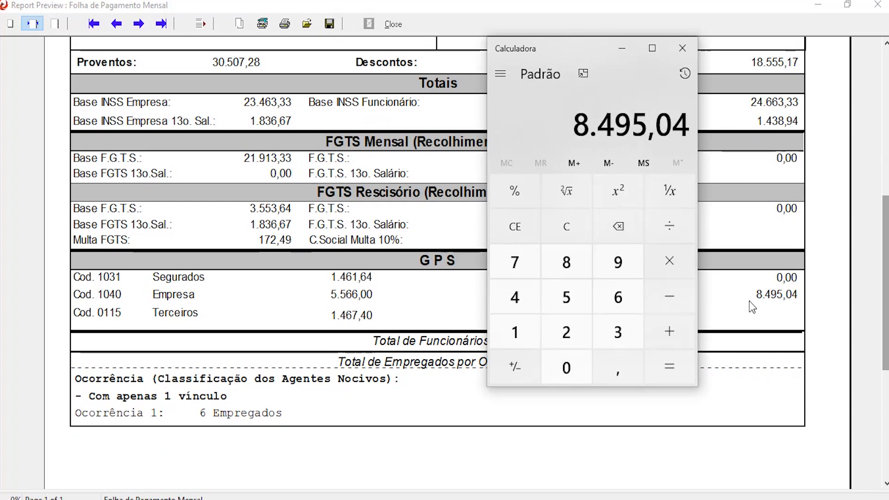
pyautogui.press('+')
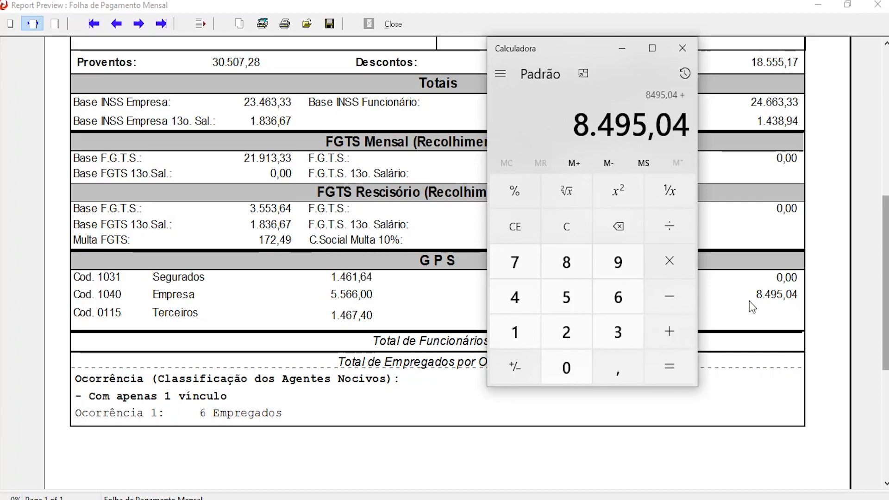
# Step: Generate the payroll summary for Sócios and add its GPS net total, 1550, to the amount in the Calculator
pyautogui.click(394, 24)
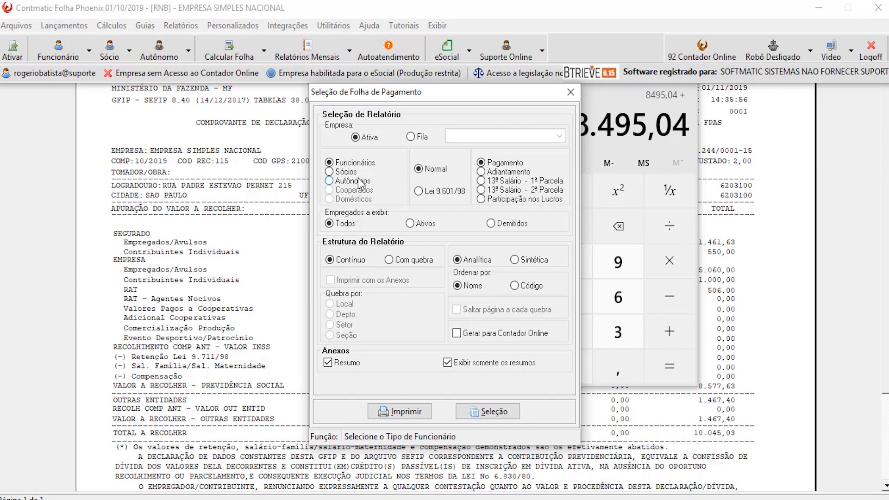
pyautogui.click(329, 172)
pyautogui.click(401, 411)
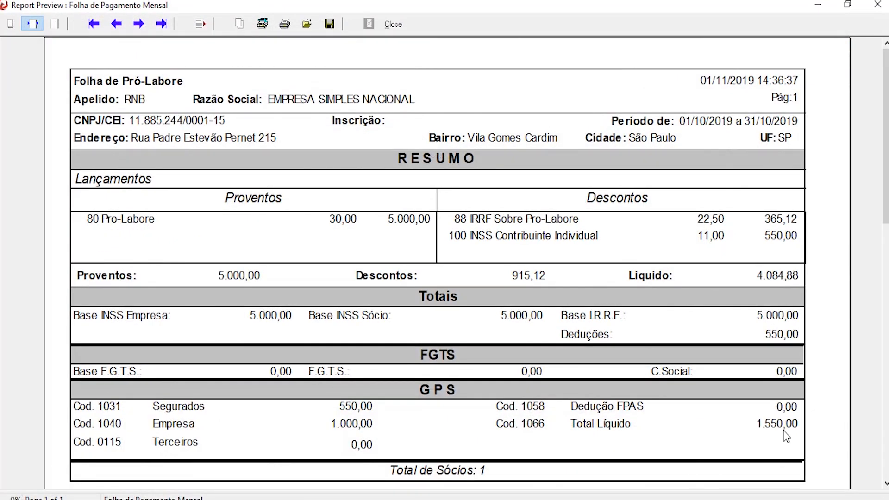
pyautogui.hotkey('alt', 'Tab')
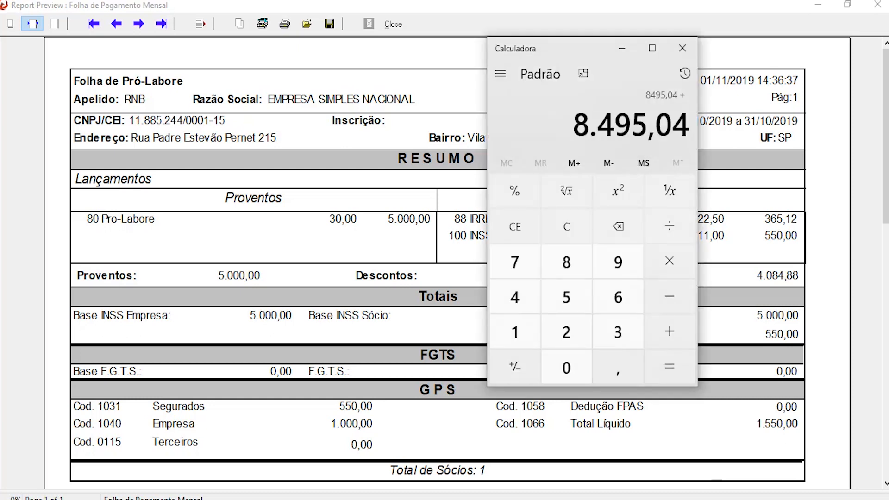
pyautogui.click(674, 338)
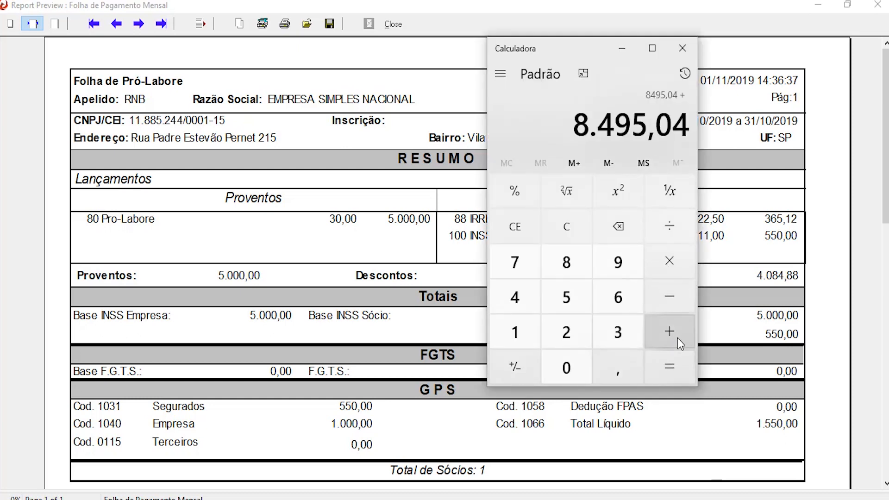
pyautogui.write('1550')
pyautogui.press('Return')
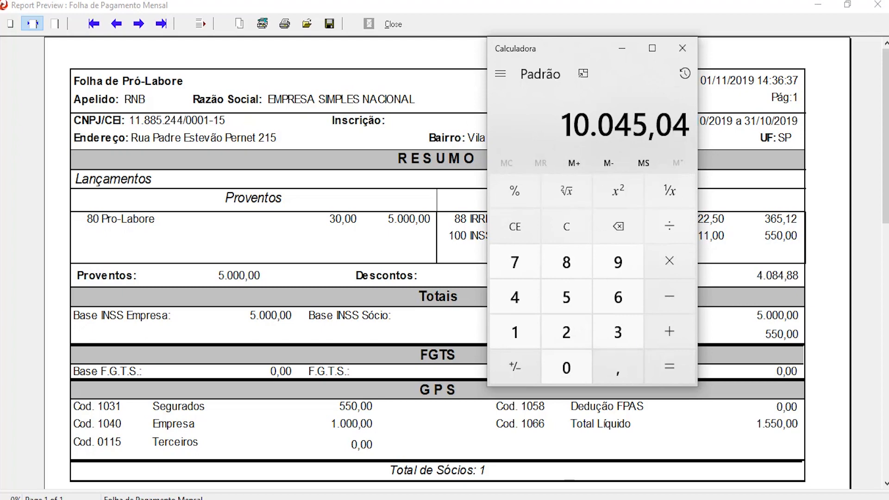
# Step: Return to SEFIP, close the social security statement and its selection window, and preview the Analítico GRF report enlarged to 200%
pyautogui.hotkey('alt', 'Tab')
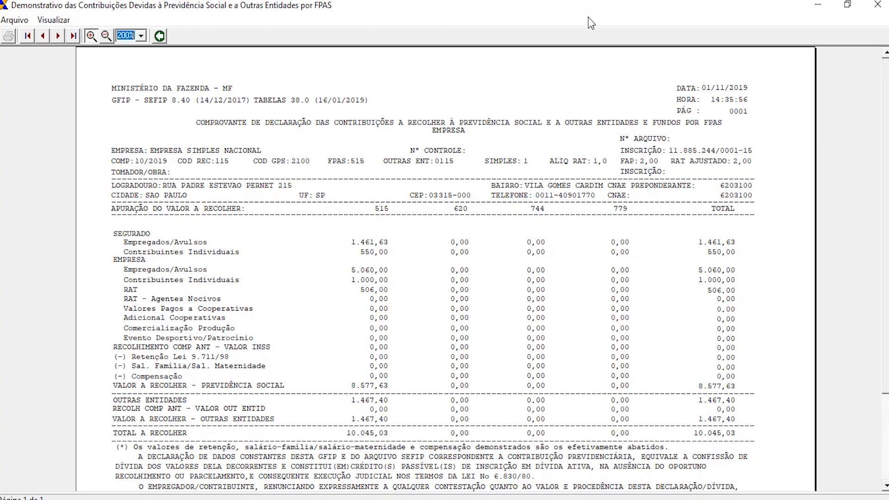
pyautogui.click(879, 6)
pyautogui.click(633, 172)
pyautogui.click(110, 20)
pyautogui.moveTo(124, 48)
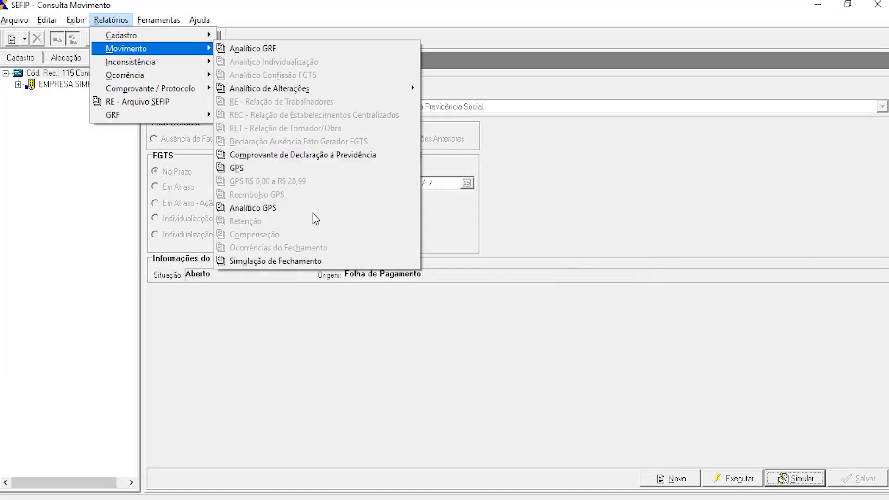
pyautogui.click(287, 48)
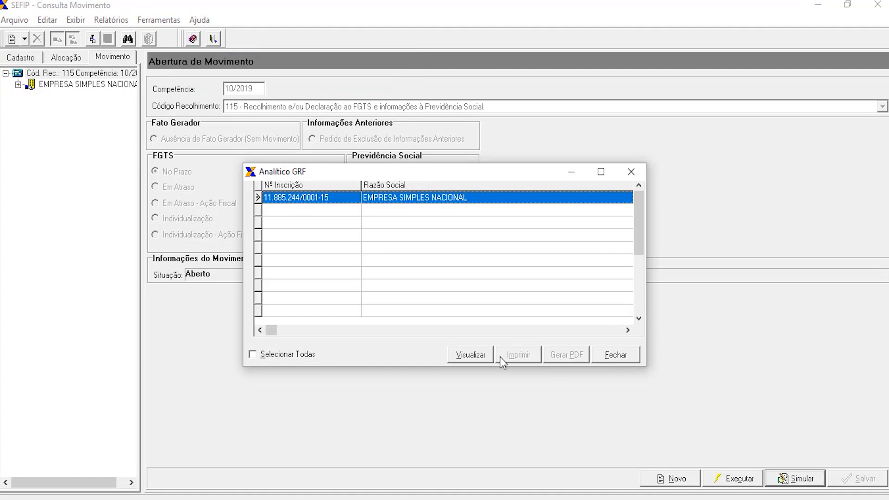
pyautogui.click(486, 354)
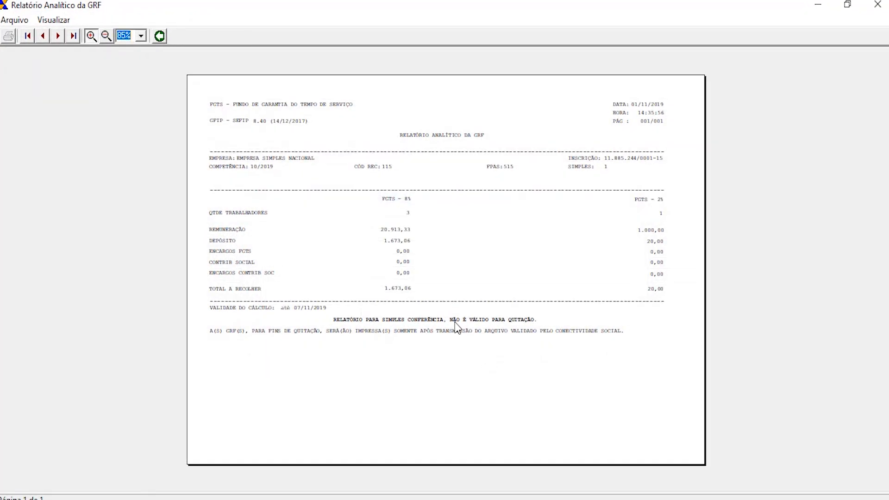
pyautogui.click(497, 394)
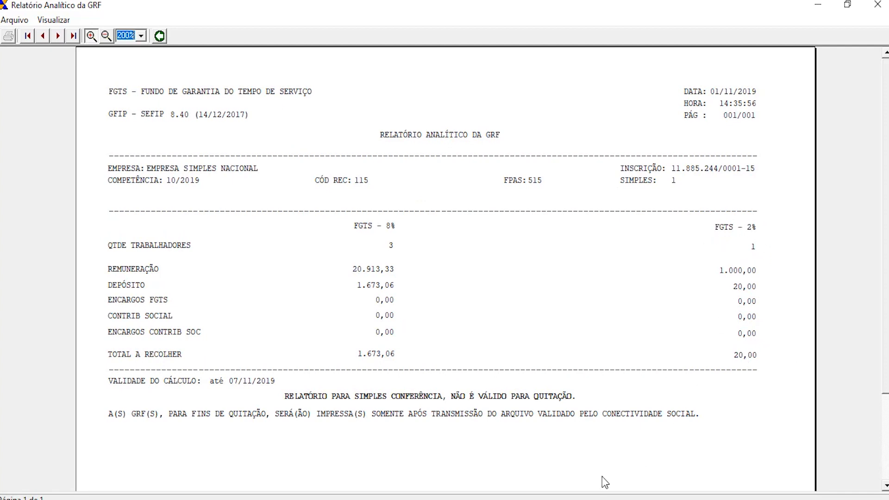
# Step: Clear the Calculator and add the two GRF totals to collect, 1673,06 and 20,00
pyautogui.click(573, 499)
pyautogui.moveTo(588, 54); pyautogui.dragTo(581, 107)
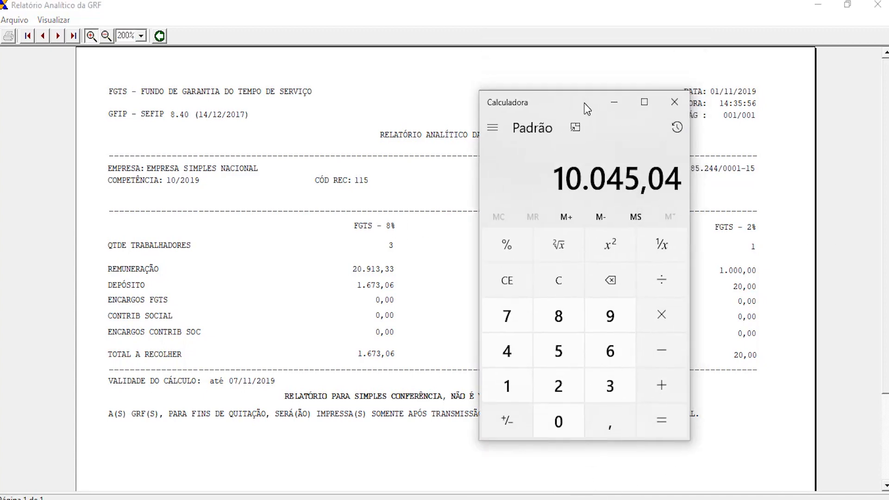
pyautogui.press('Escape')
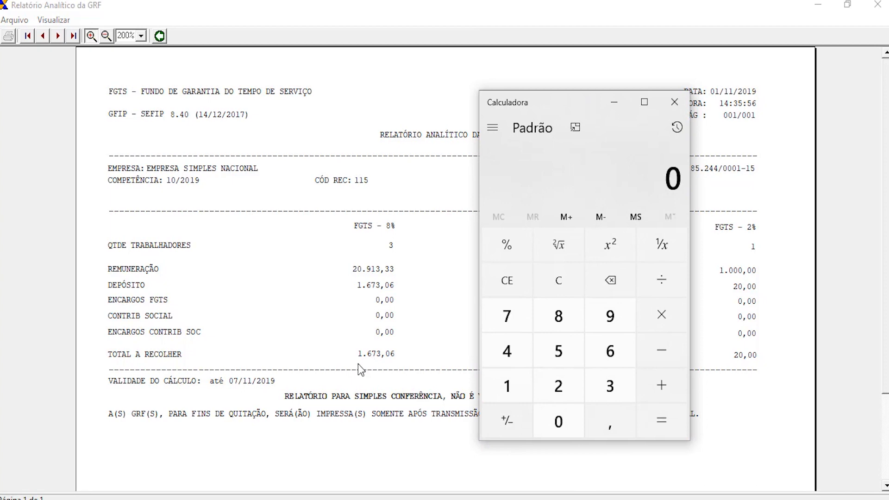
pyautogui.write('167')
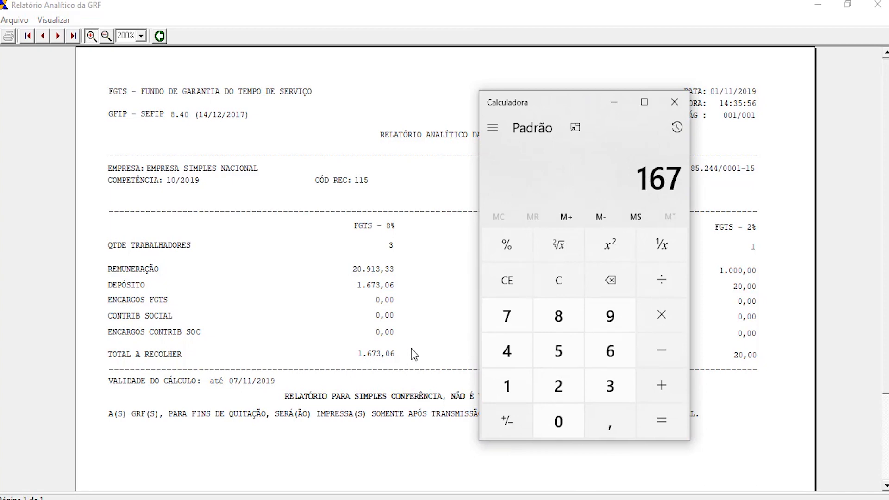
pyautogui.write('3,06')
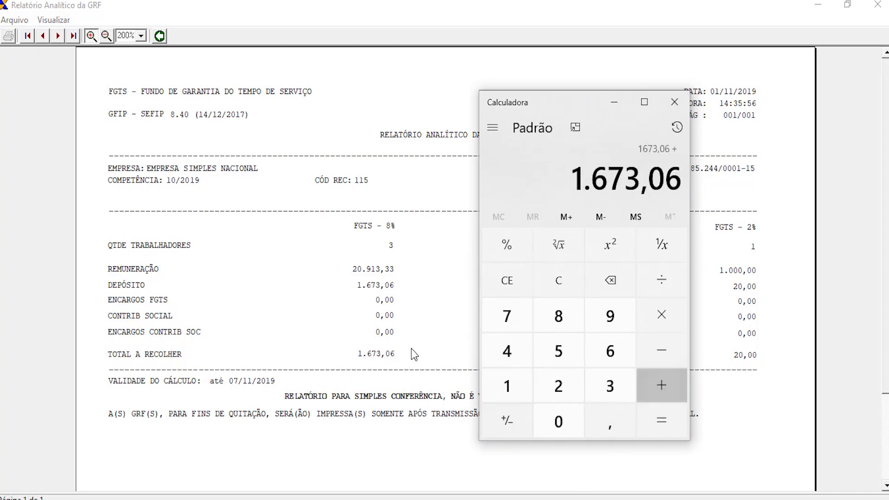
pyautogui.write('+20,00')
pyautogui.press('Return')
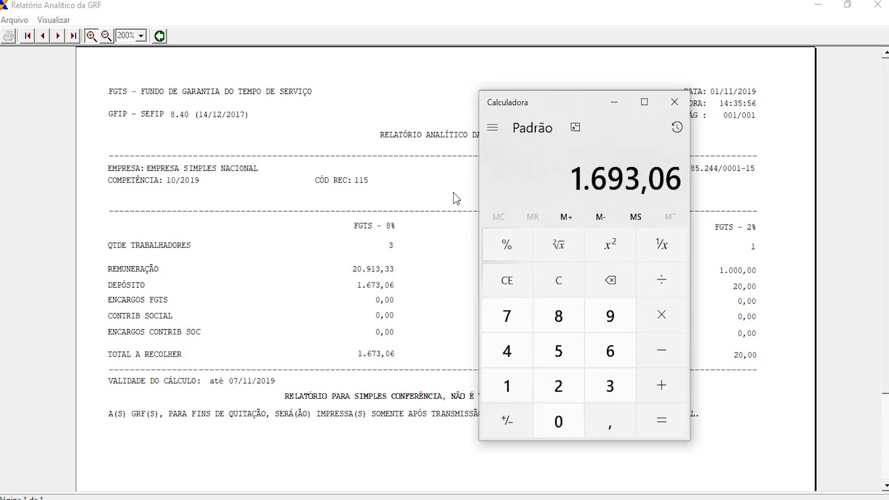
# Step: Switch to Folha Phoenix, close the partners' report, and preview the employees' payroll summary at the FGTS Mensal (Recolhimento SEFIP) section
pyautogui.click(542, 499)
pyautogui.click(392, 25)
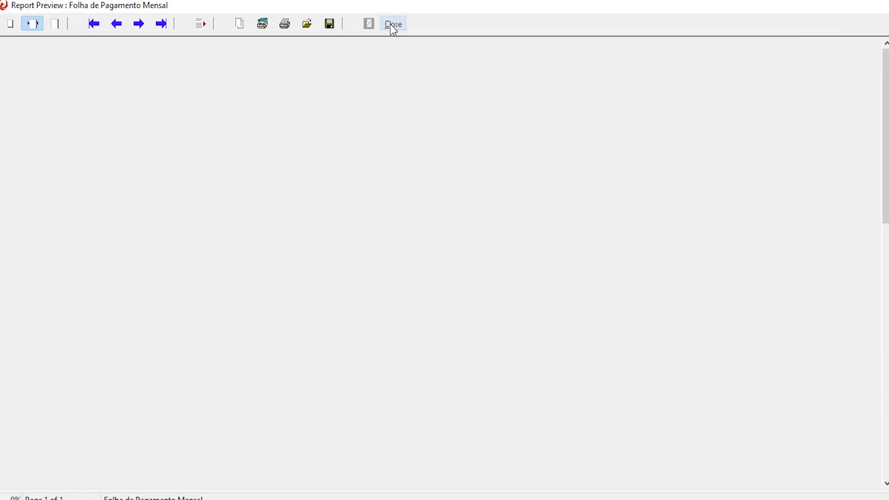
pyautogui.click(392, 411)
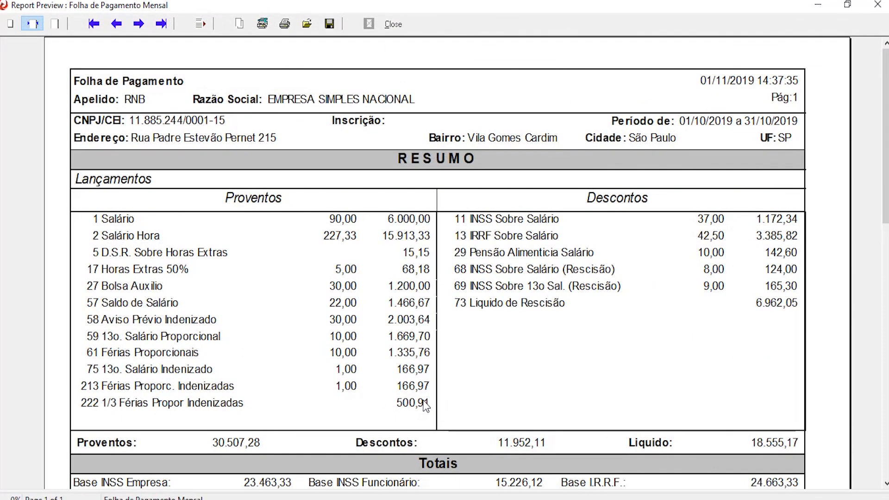
pyautogui.scroll(-5, 426, 407)
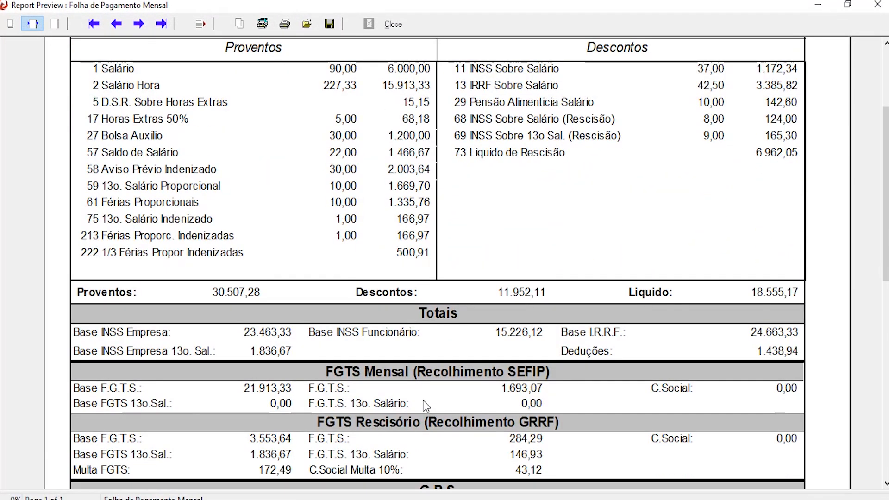
pyautogui.scroll(-1, 532, 303)
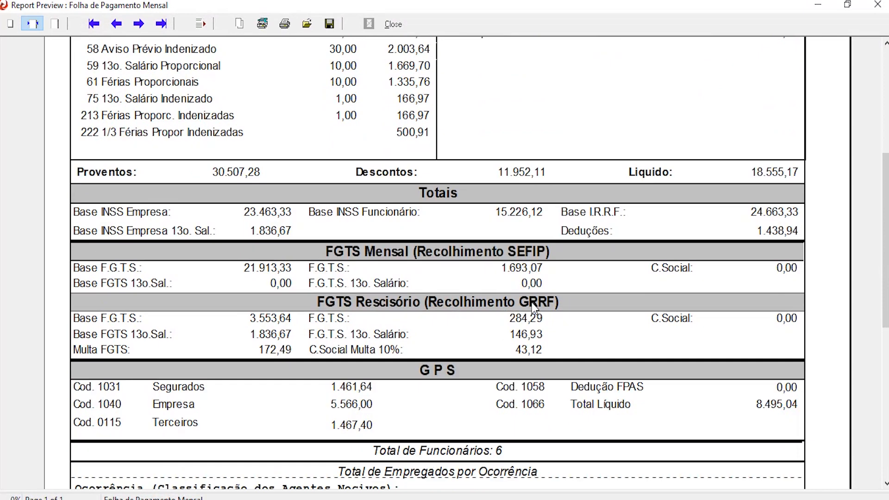
# Step: Bring up the Calculator and place it beside the monthly FGTS value to compare its sum with the payroll summary
pyautogui.click(606, 499)
pyautogui.moveTo(579, 109); pyautogui.dragTo(670, 103)
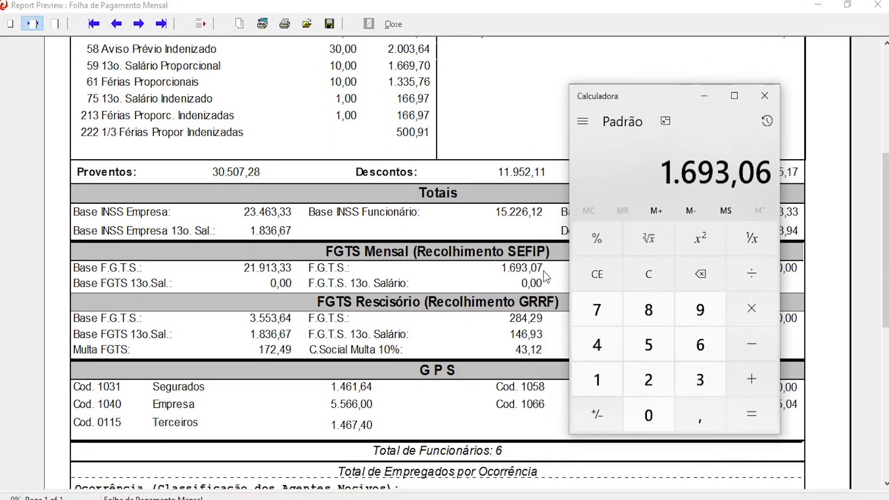
pyautogui.moveTo(697, 93); pyautogui.dragTo(744, 96)
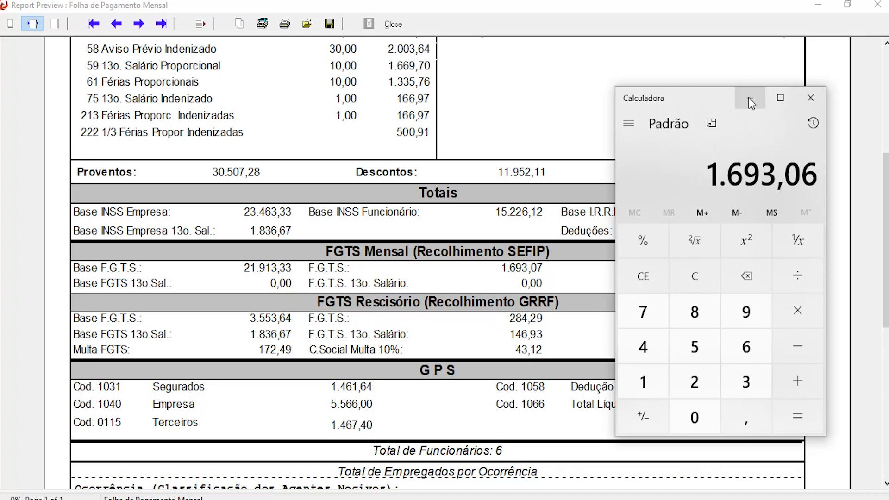
# Step: Close the Calculator, the payroll summary preview and its report selection window, and close the Analítico GRF report in SEFIP
pyautogui.click(811, 98)
pyautogui.click(401, 28)
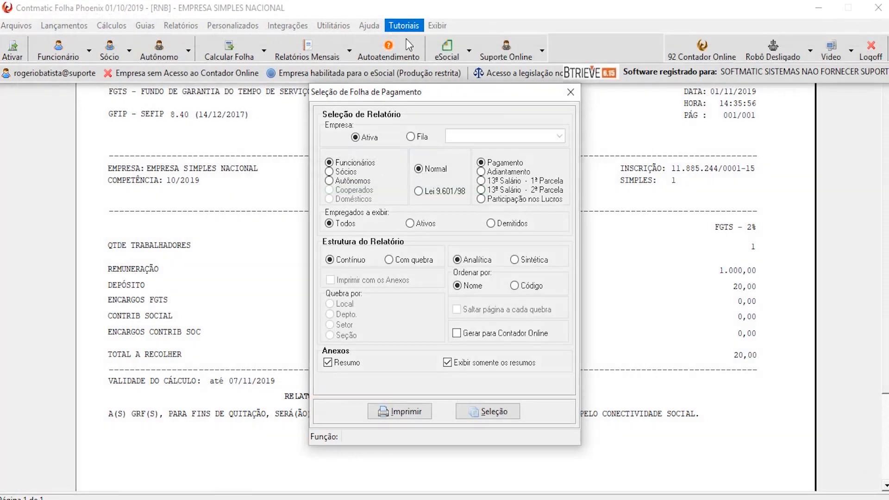
pyautogui.click(567, 94)
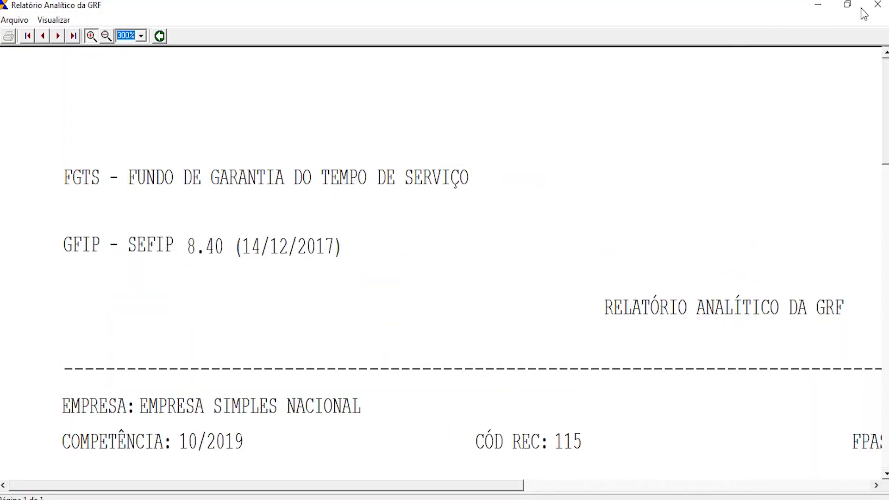
pyautogui.click(877, 6)
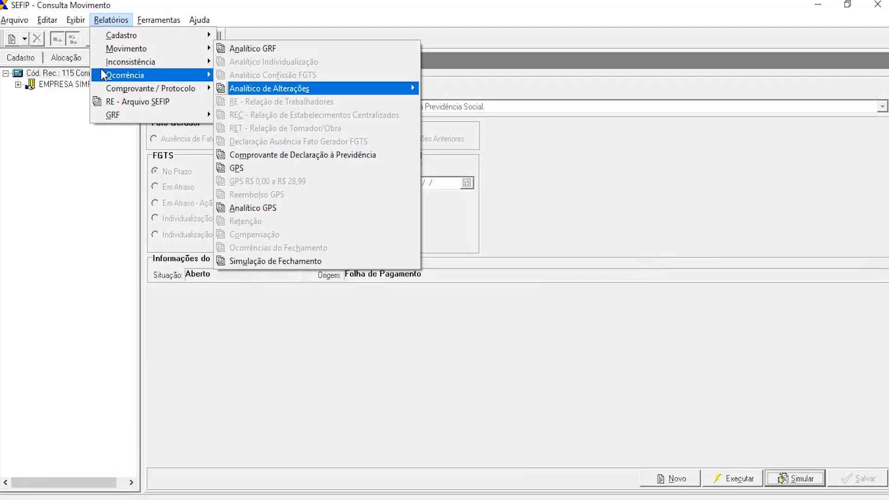
# Step: Expand the company's Recolhimento ao FGTS group and view the movement record of the employee with Movimentação and address-change entries
pyautogui.click(54, 134)
pyautogui.click(18, 84)
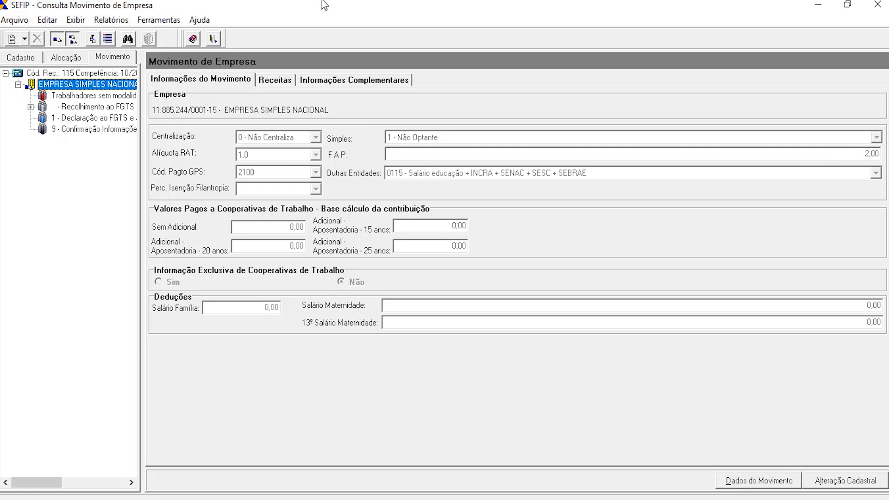
pyautogui.click(31, 108)
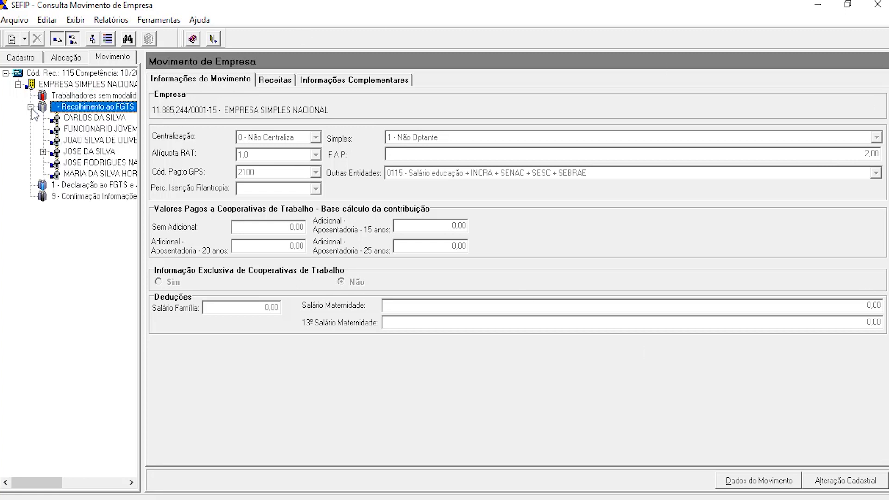
pyautogui.click(43, 152)
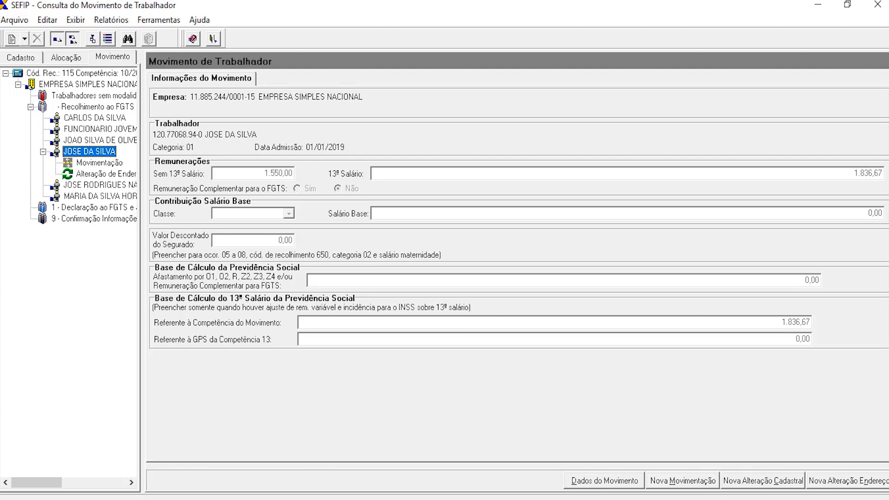
pyautogui.moveTo(496, 499)
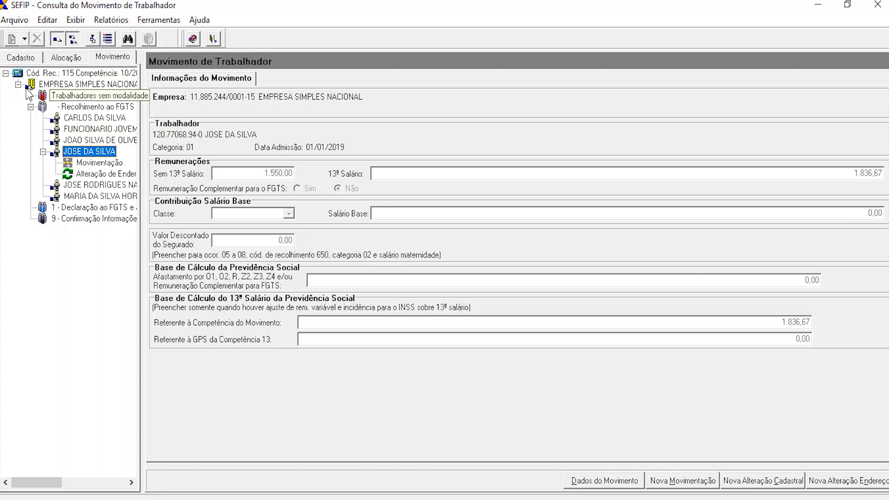
# Step: Review the 115 movement's opening data and the company movement at the FGTS group, and return to the dismissed employee's record
pyautogui.click(5, 72)
pyautogui.click(5, 73)
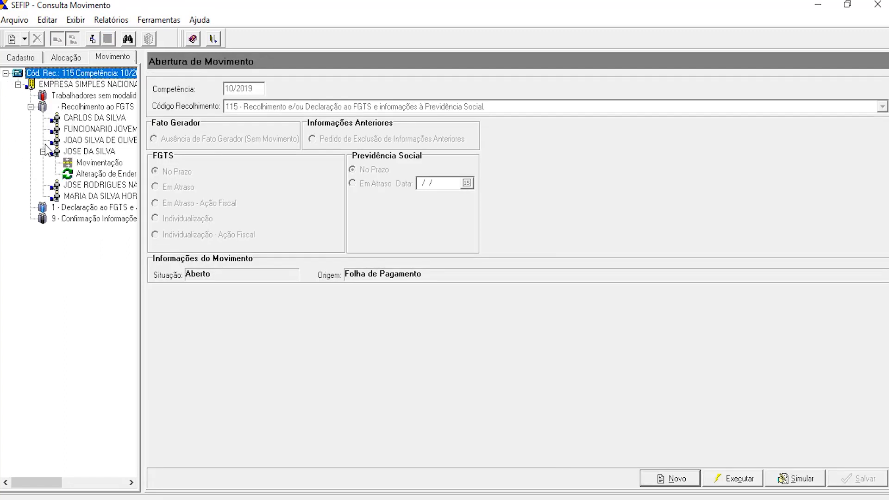
pyautogui.click(31, 107)
pyautogui.doubleClick(42, 107)
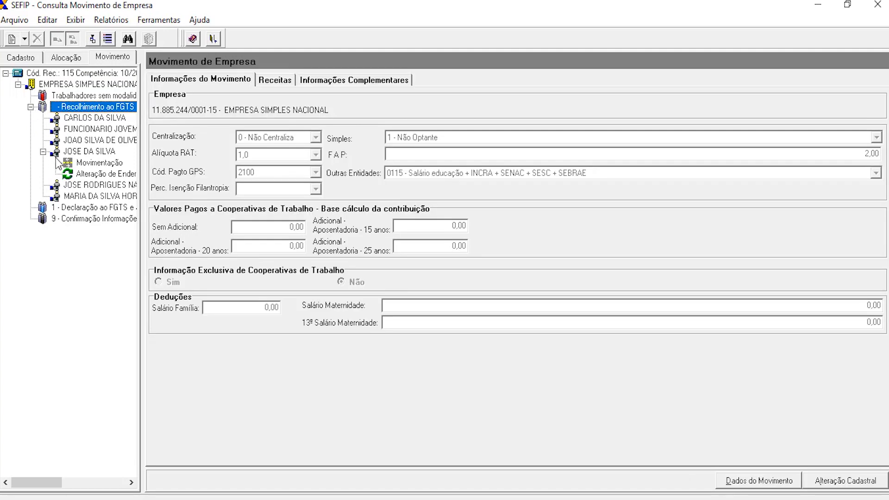
pyautogui.click(90, 154)
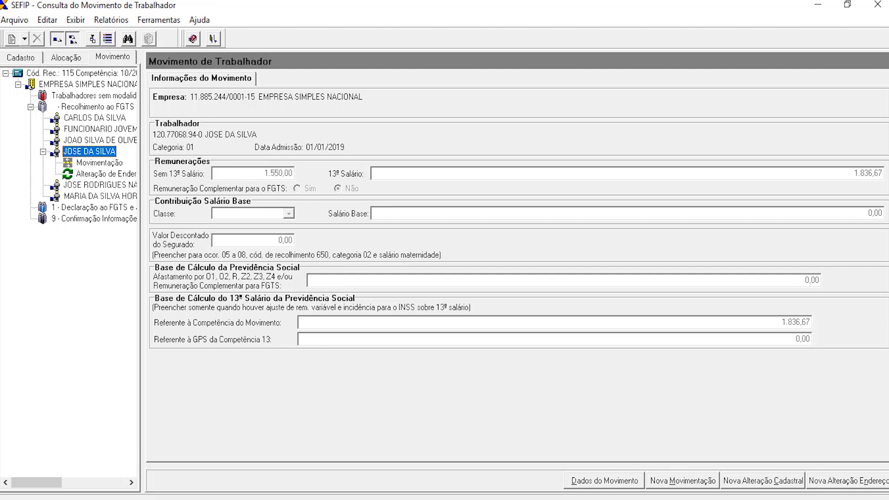
# Step: Switch to Folha Phoenix, open employee code 1 in the monthly entries, and view the October 2019 payroll receipt
pyautogui.click(470, 498)
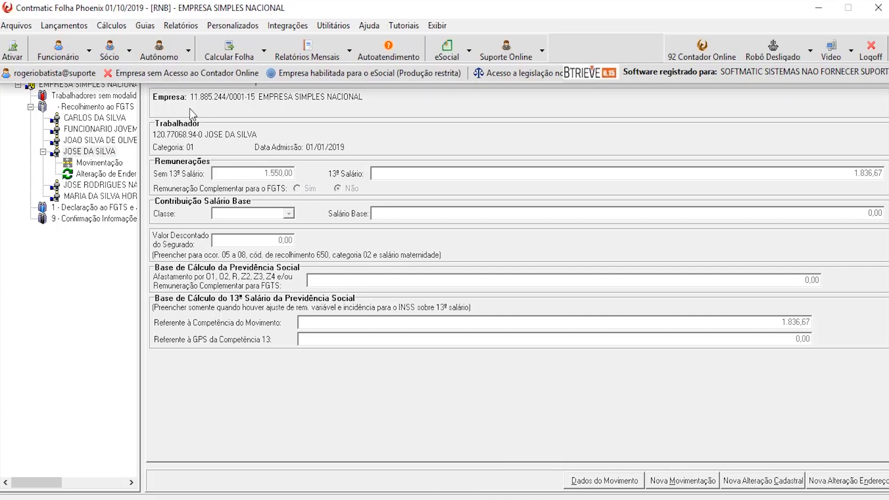
pyautogui.click(78, 27)
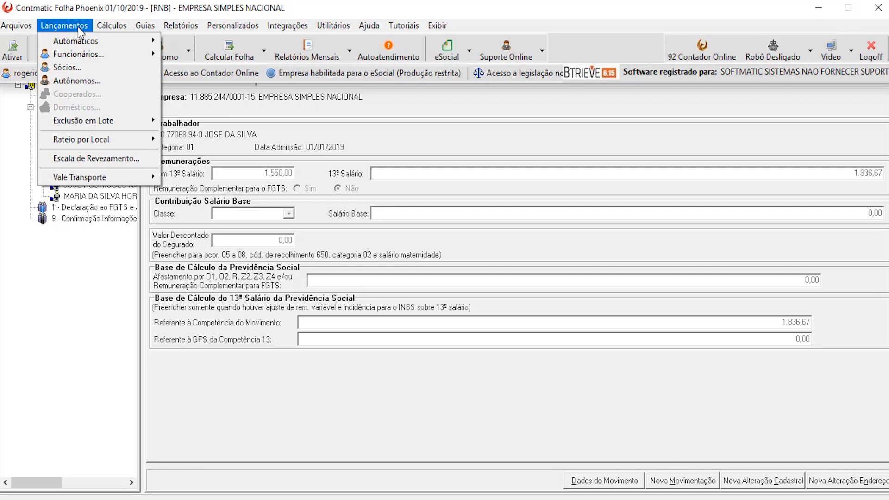
pyautogui.moveTo(78, 55)
pyautogui.click(187, 53)
pyautogui.click(273, 179)
pyautogui.doubleClick(439, 187)
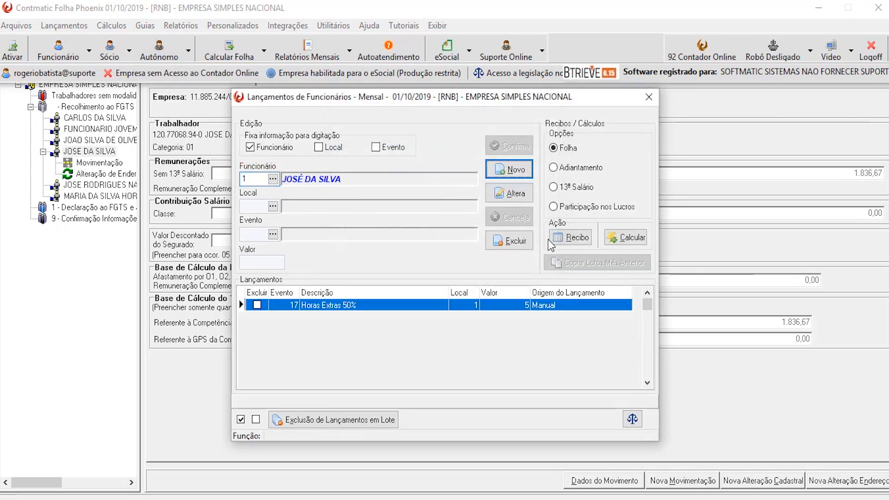
pyautogui.click(577, 240)
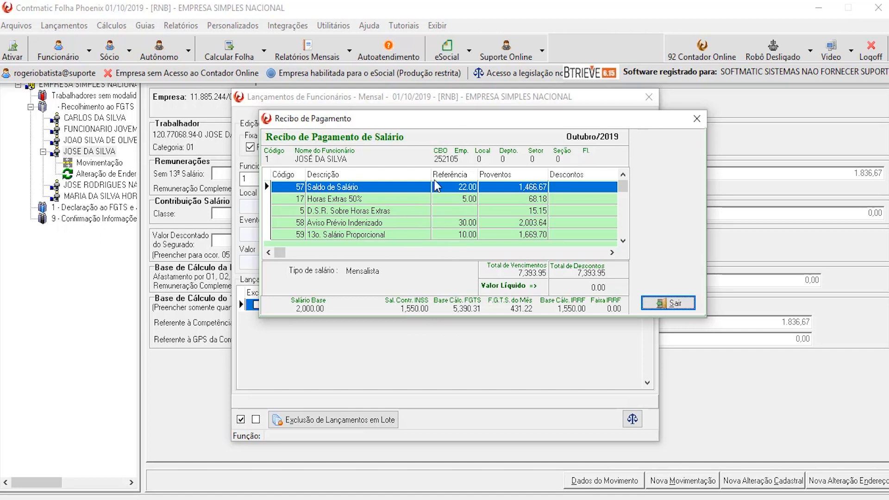
pyautogui.moveTo(444, 126); pyautogui.dragTo(413, 106)
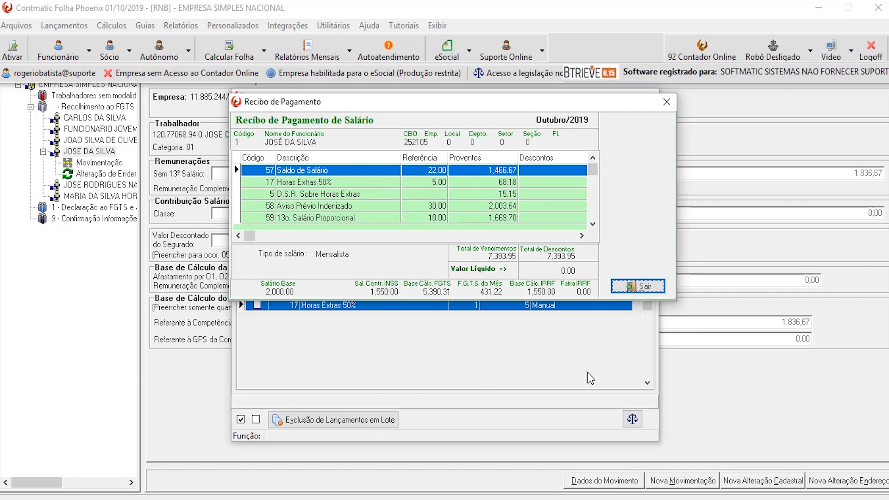
# Step: Switch back to SEFIP and open the employee's movement data for editing, keeping the pay without 13º Salário at 1.550,00
pyautogui.hotkey('alt', 'Tab')
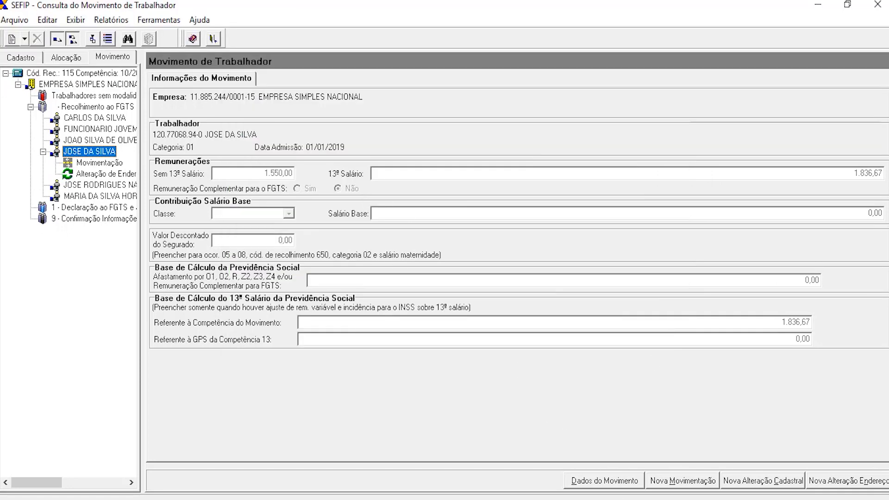
pyautogui.click(597, 481)
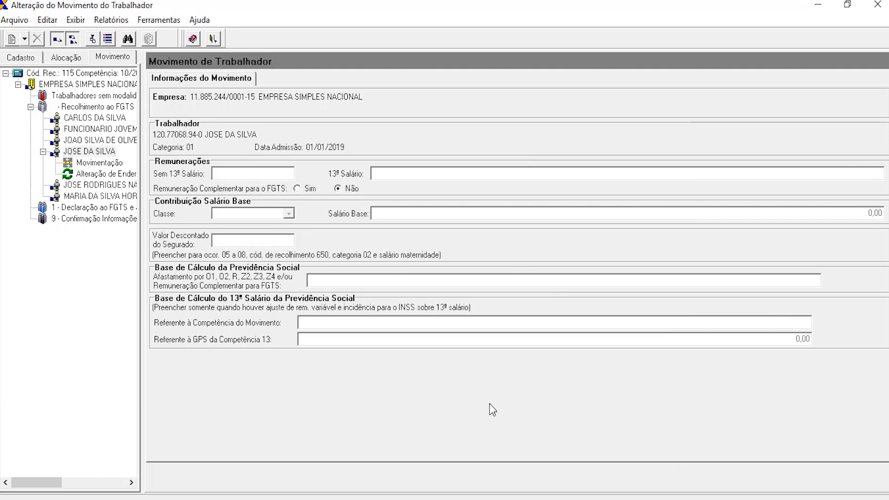
pyautogui.write('1.550,00')
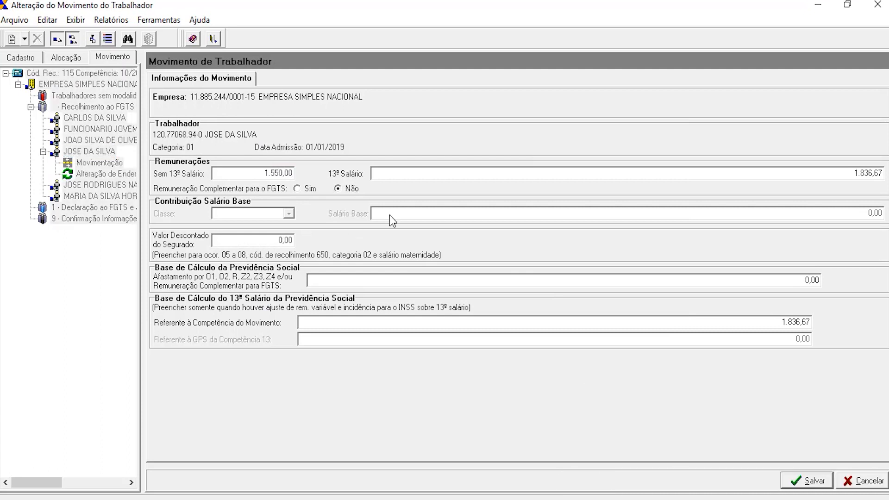
pyautogui.press('Return')
pyautogui.press('Return')
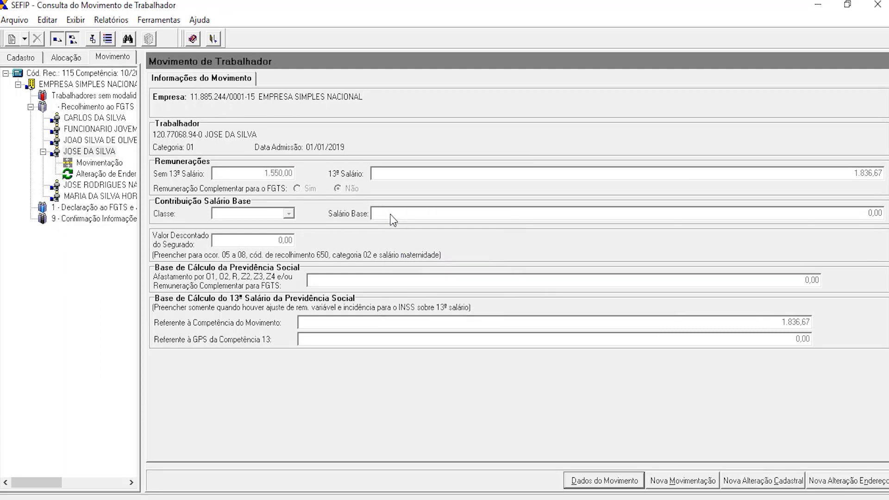
# Step: Collapse the movement tree and run the closing simulation for the 10/2019 movement
pyautogui.click(5, 74)
pyautogui.click(784, 478)
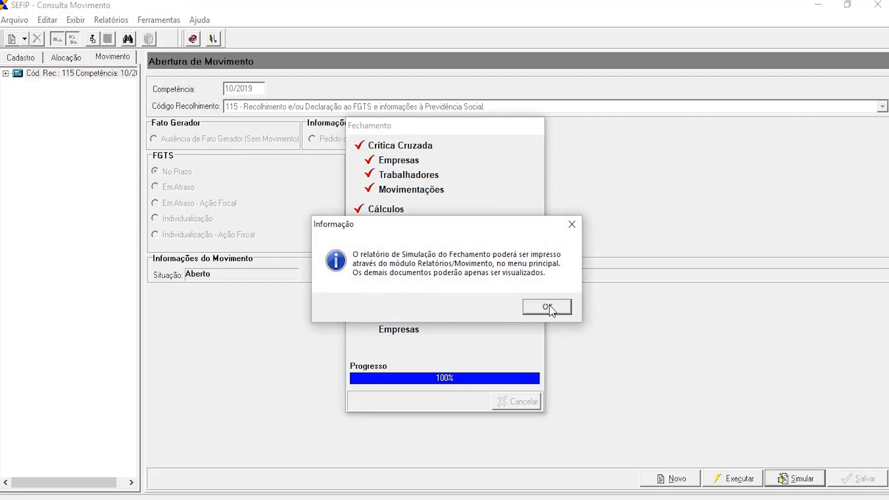
pyautogui.click(549, 307)
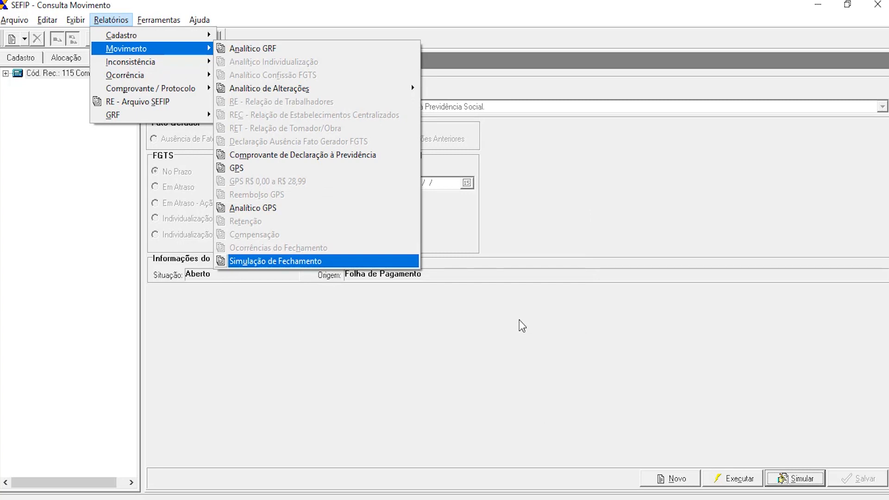
pyautogui.click(491, 16)
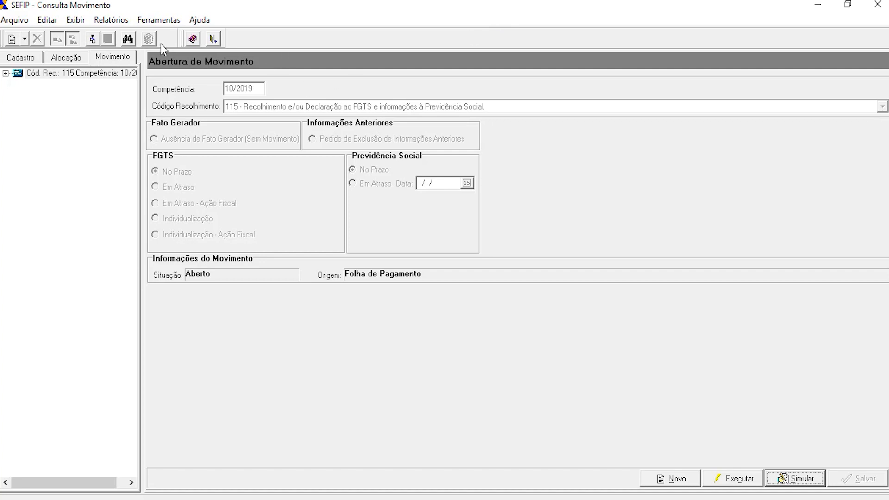
# Step: Clear the SEFIP database with Limpar Base de Dados and confirm the deletion
pyautogui.click(159, 19)
pyautogui.click(178, 116)
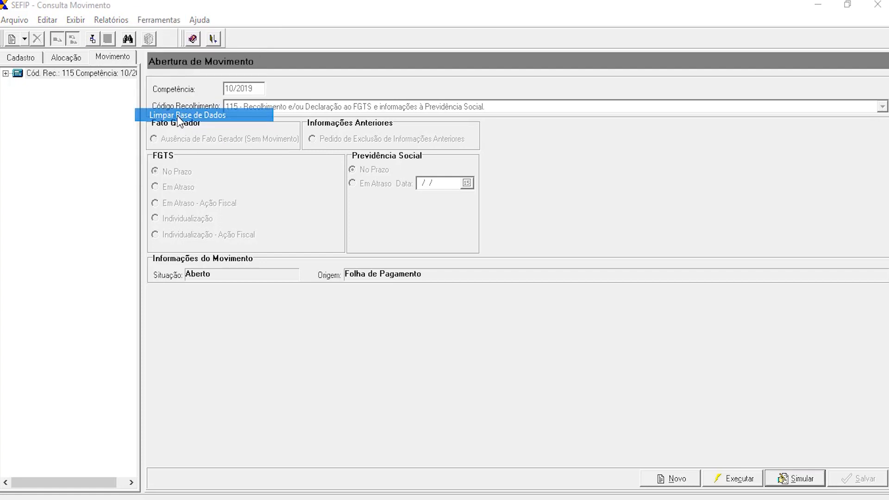
pyautogui.click(437, 296)
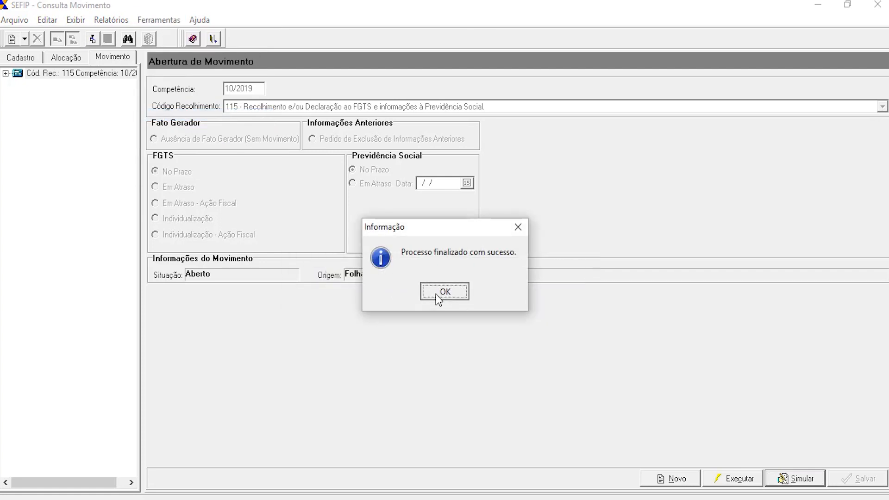
pyautogui.click(440, 293)
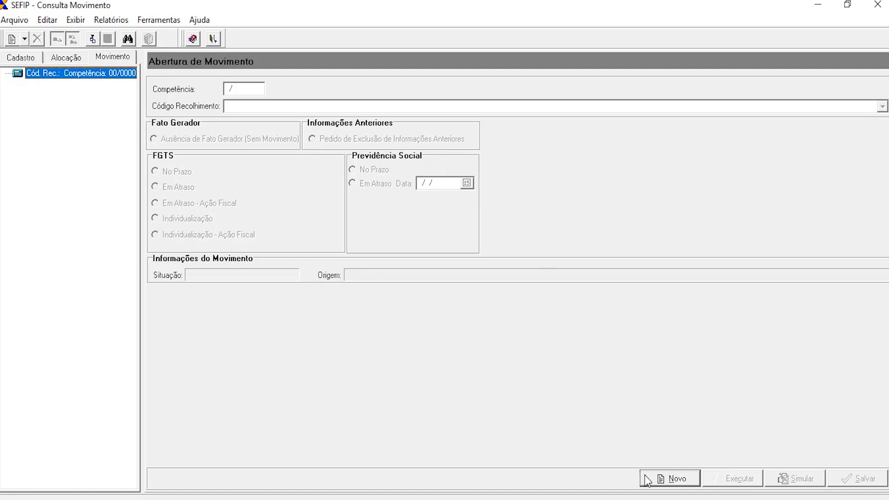
# Step: Create and save a new movement for competência 10/2019 with collection code 115, with FGTS and Previdência Social both No Prazo
pyautogui.click(676, 479)
pyautogui.write('102019')
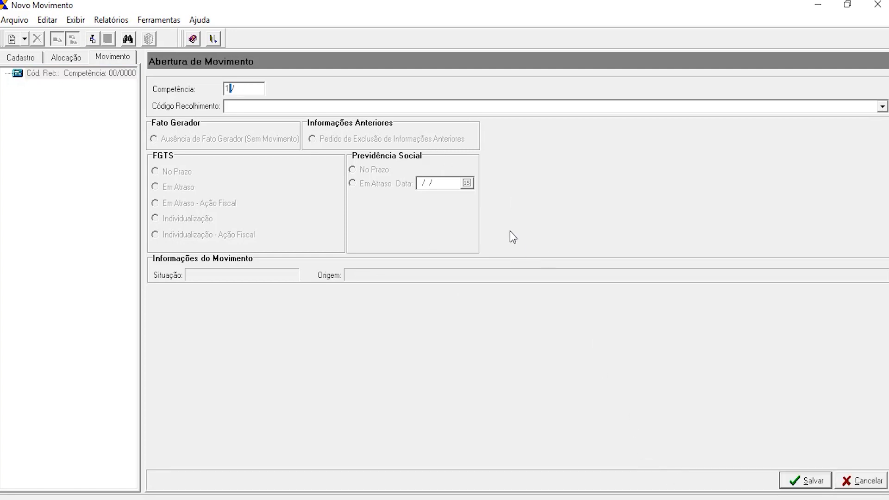
pyautogui.press('Tab')
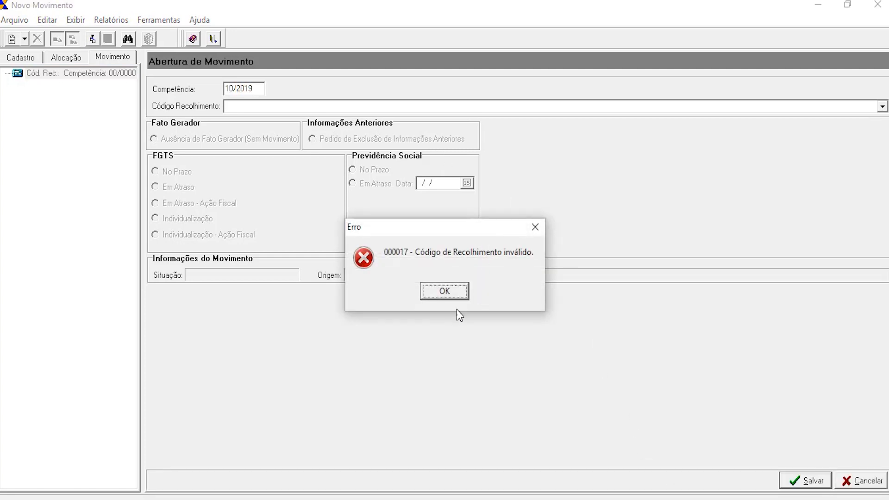
pyautogui.click(452, 290)
pyautogui.click(883, 106)
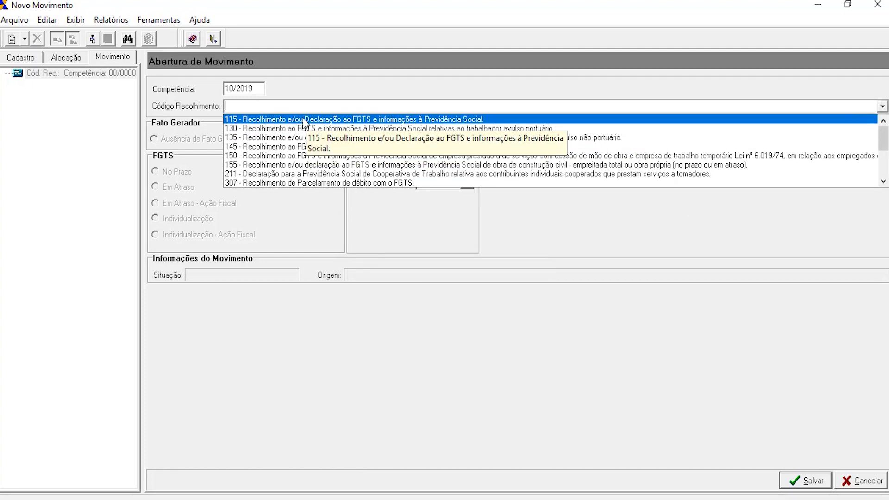
pyautogui.click(304, 120)
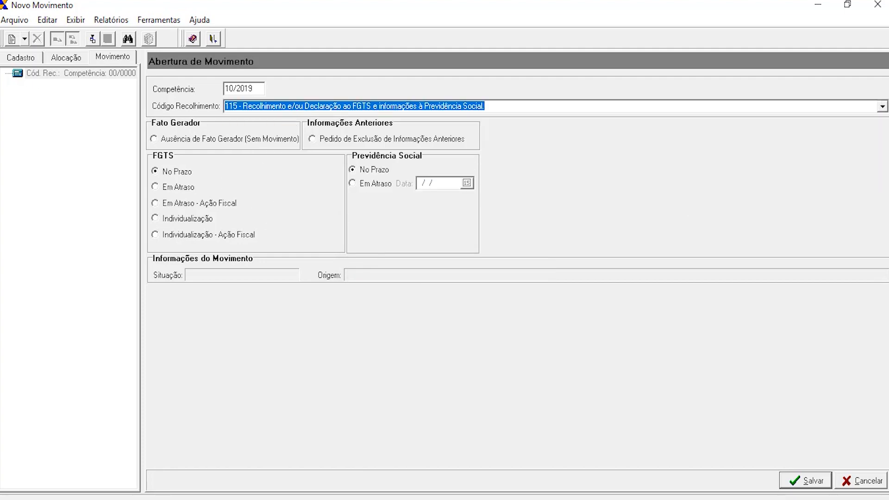
pyautogui.click(809, 482)
pyautogui.click(437, 292)
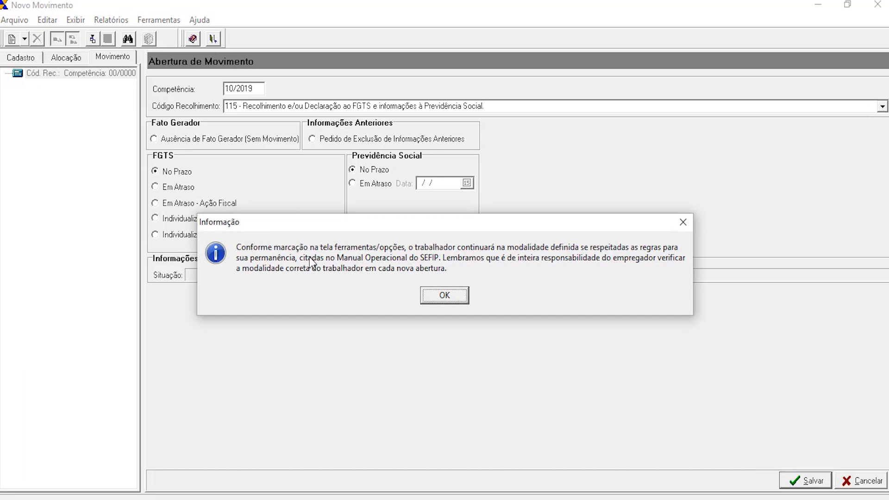
pyautogui.click(434, 297)
# Step: Bring up a blank new-company form from the responsible party's registration, cancel it, and return to the Cadastro view
pyautogui.click(35, 59)
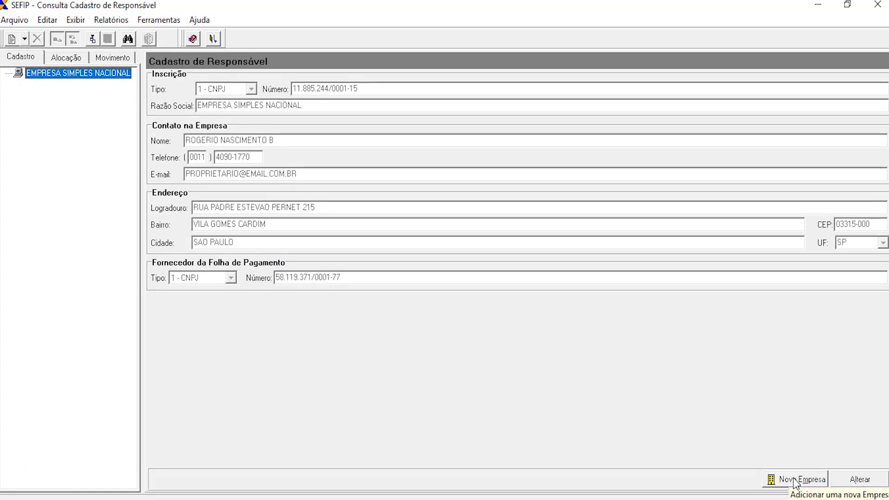
pyautogui.click(795, 482)
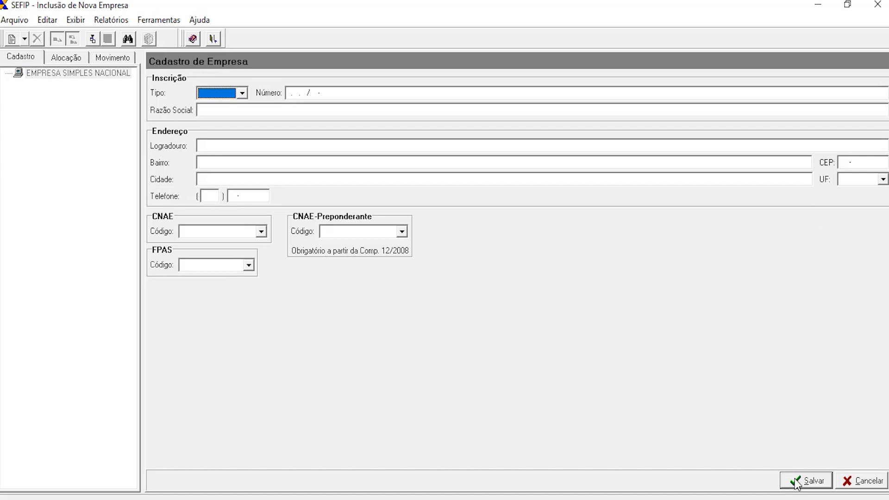
pyautogui.click(878, 485)
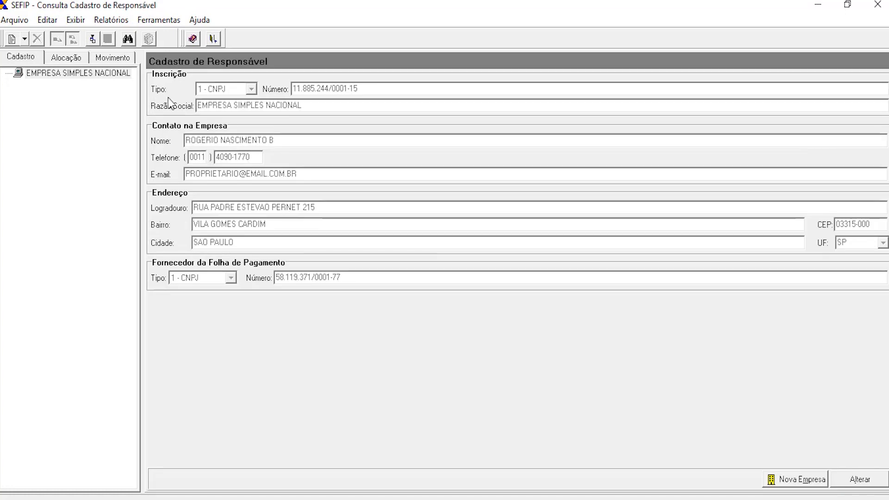
pyautogui.click(80, 60)
pyautogui.click(23, 58)
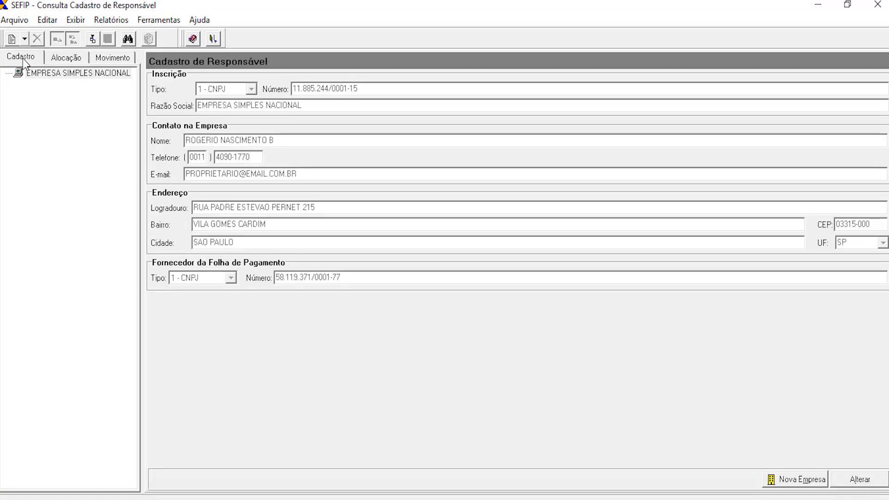
# Step: Switch to Folha Phoenix, close the payment receipt and the employee monthly entries window, and return to SEFIP
pyautogui.click(158, 20)
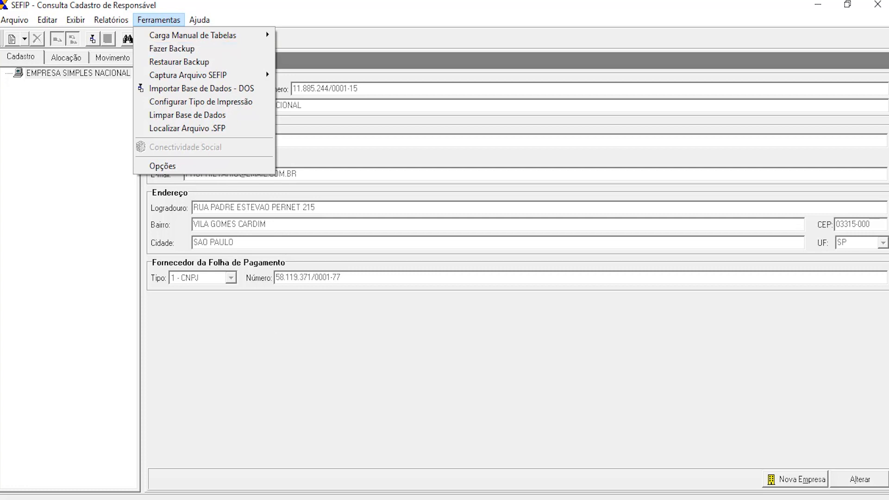
pyautogui.click(435, 499)
pyautogui.click(667, 102)
pyautogui.click(653, 90)
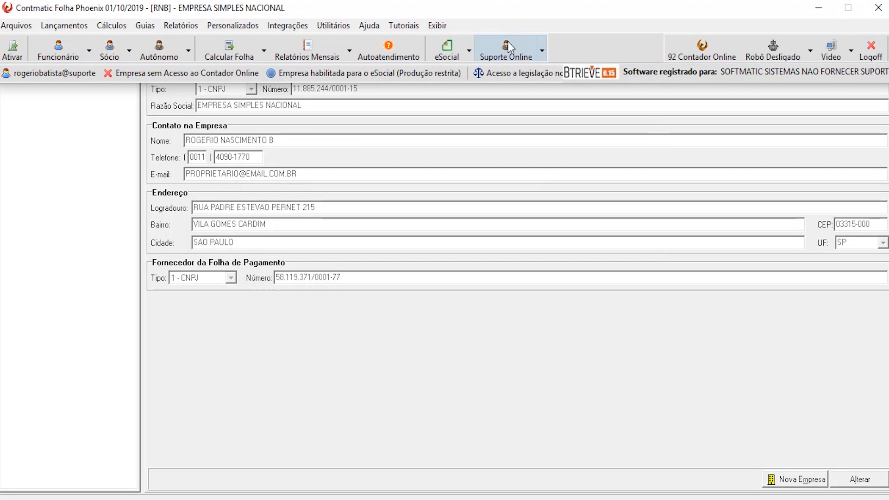
pyautogui.click(505, 156)
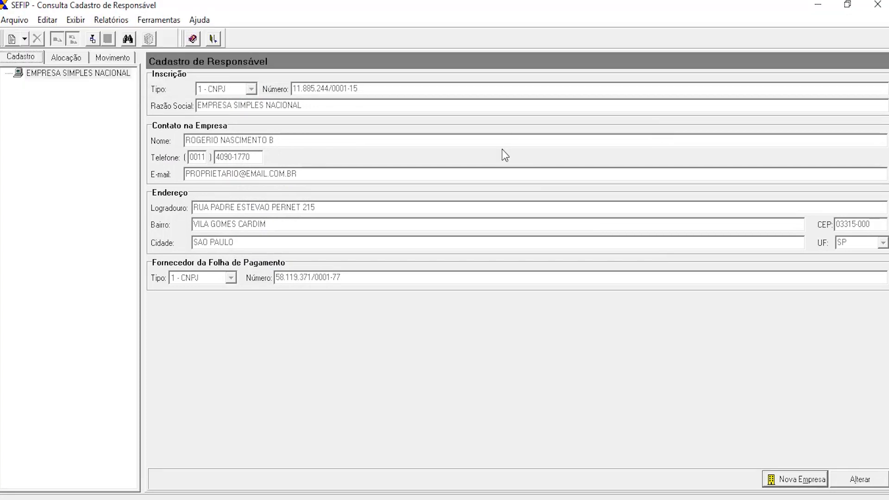